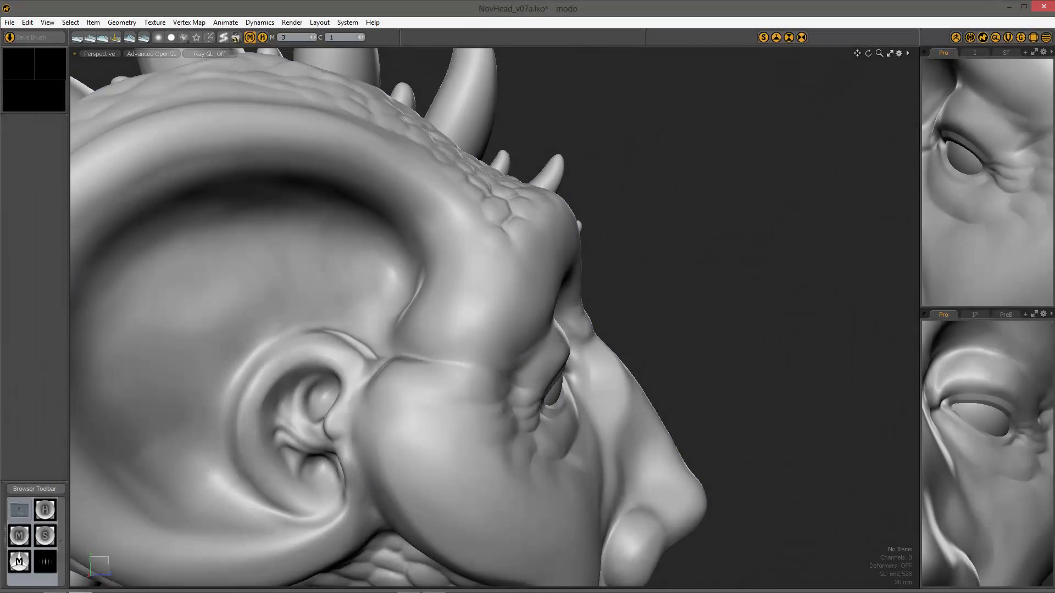
# Step: Zoom out from the ear close-up to show the whole horned head in profile
pyautogui.keyDown('alt'); pyautogui.moveTo(429, 281); pyautogui.dragTo(499, 341); pyautogui.keyUp('alt')
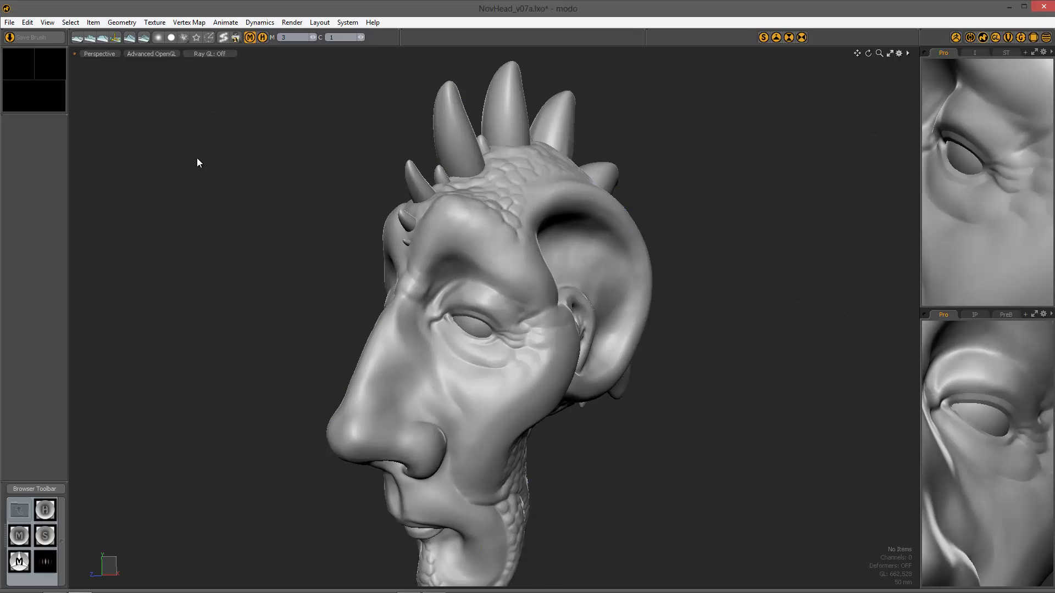
pyautogui.hotkey('ctrl', 'Tab')
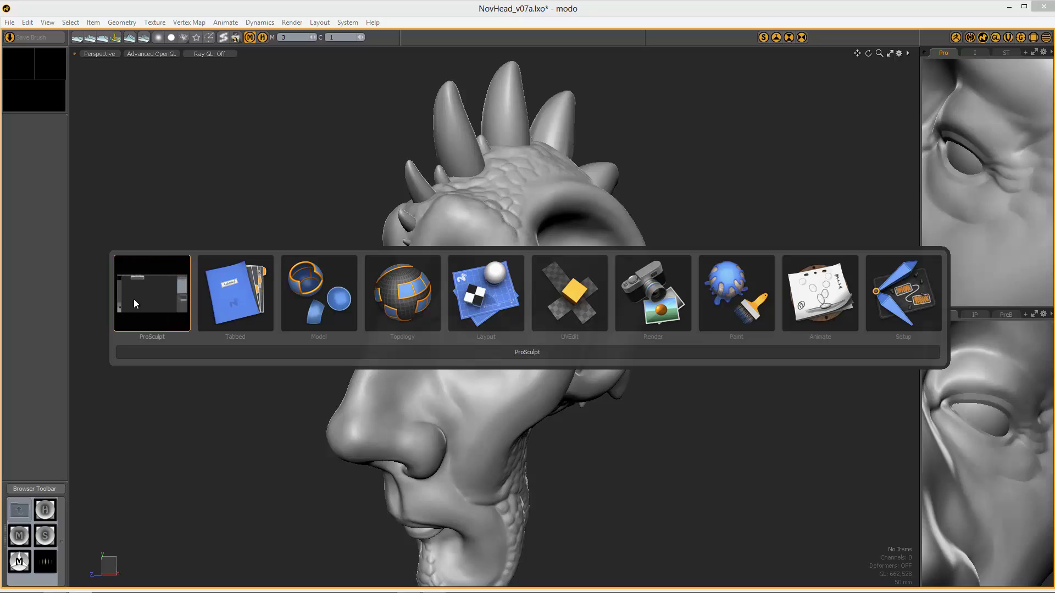
pyautogui.click(168, 324)
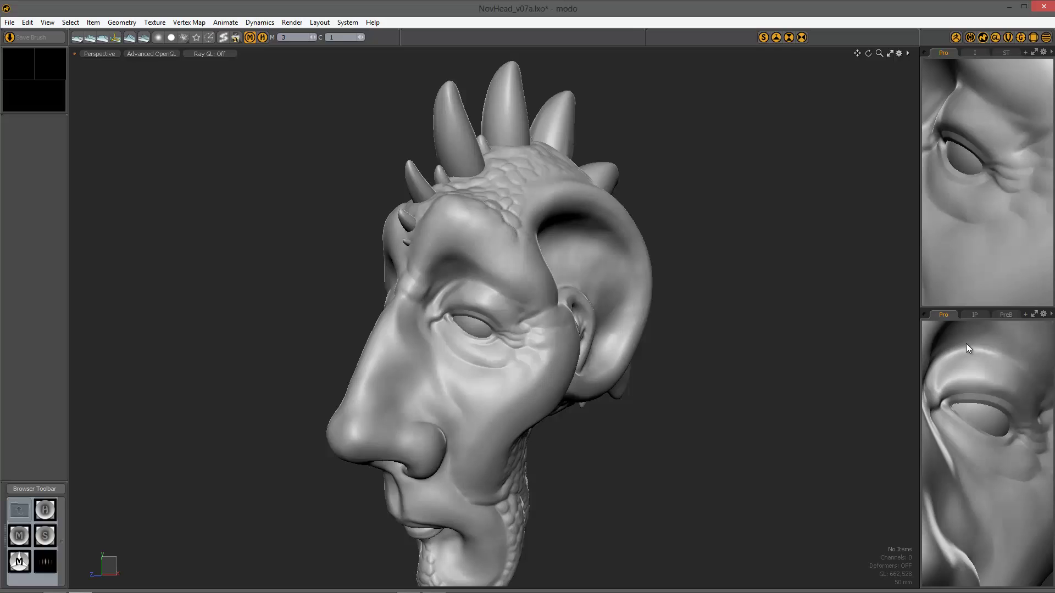
# Step: Turn the main view slightly, set one side view to rear three-quarter, and frame the full head front-on in the other
pyautogui.keyDown('alt'); pyautogui.moveTo(615, 300); pyautogui.dragTo(638, 285); pyautogui.keyUp('alt')
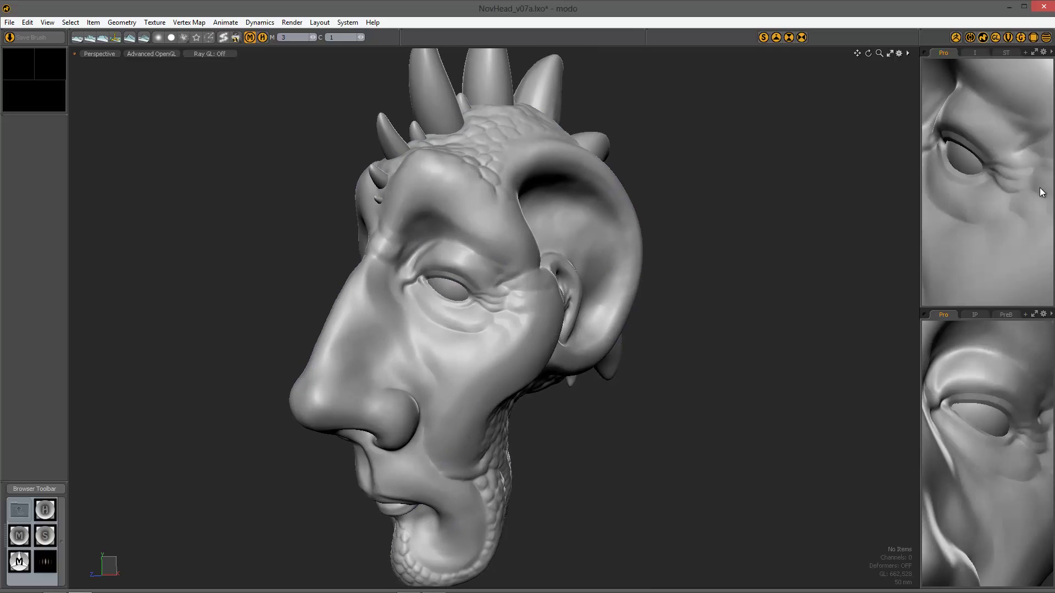
pyautogui.scroll(-5, 983, 187)
pyautogui.keyDown('alt'); pyautogui.moveTo(983, 187); pyautogui.dragTo(986, 235); pyautogui.keyUp('alt')
pyautogui.scroll(-3, 946, 442)
pyautogui.press('Home')
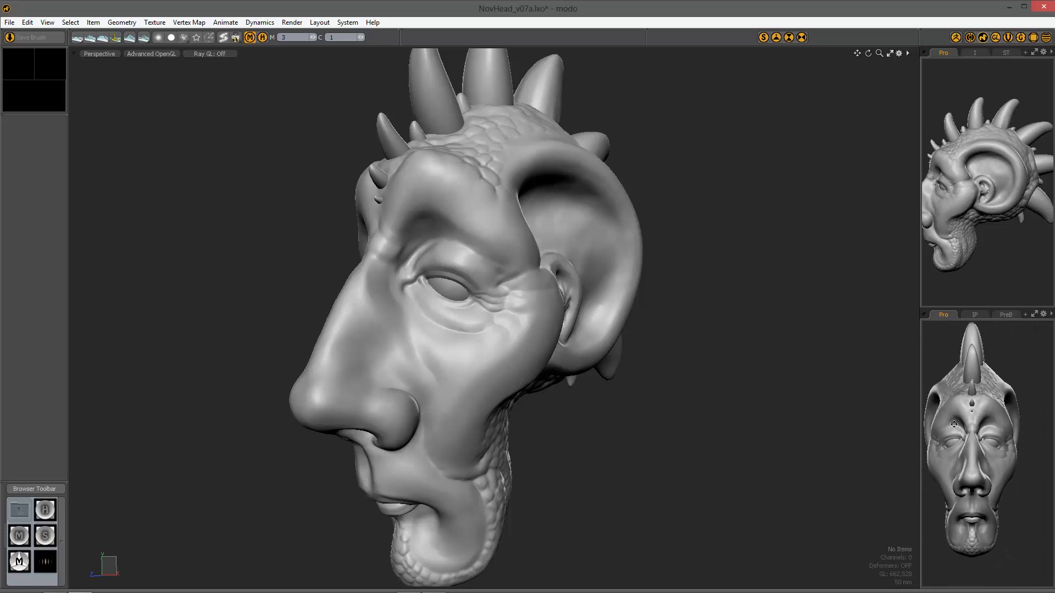
pyautogui.press('Home')
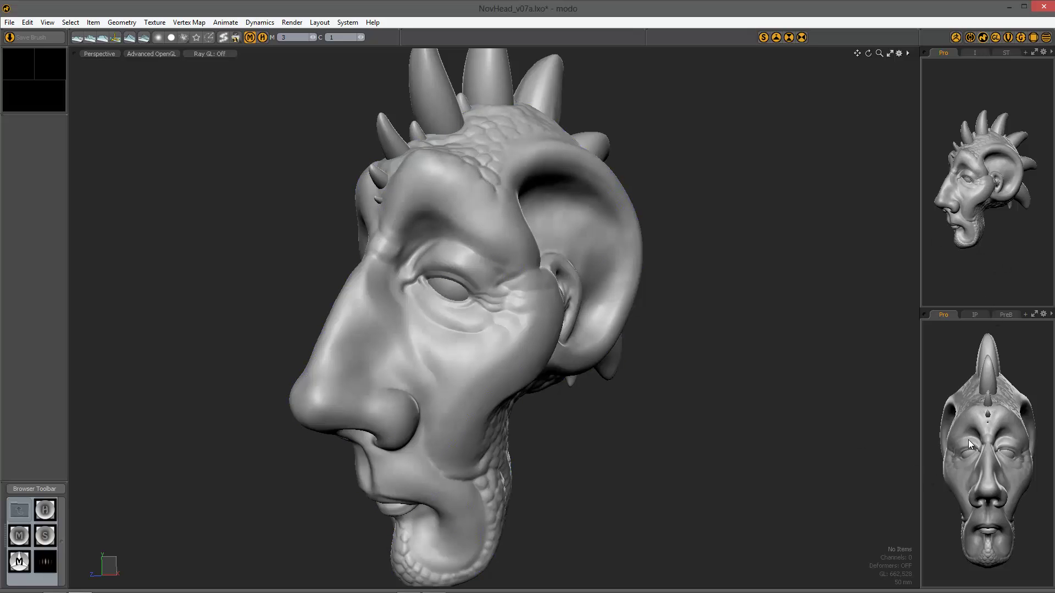
# Step: Show the Items list and material properties, then the Shader Tree and the alpha preset browser
pyautogui.click(971, 53)
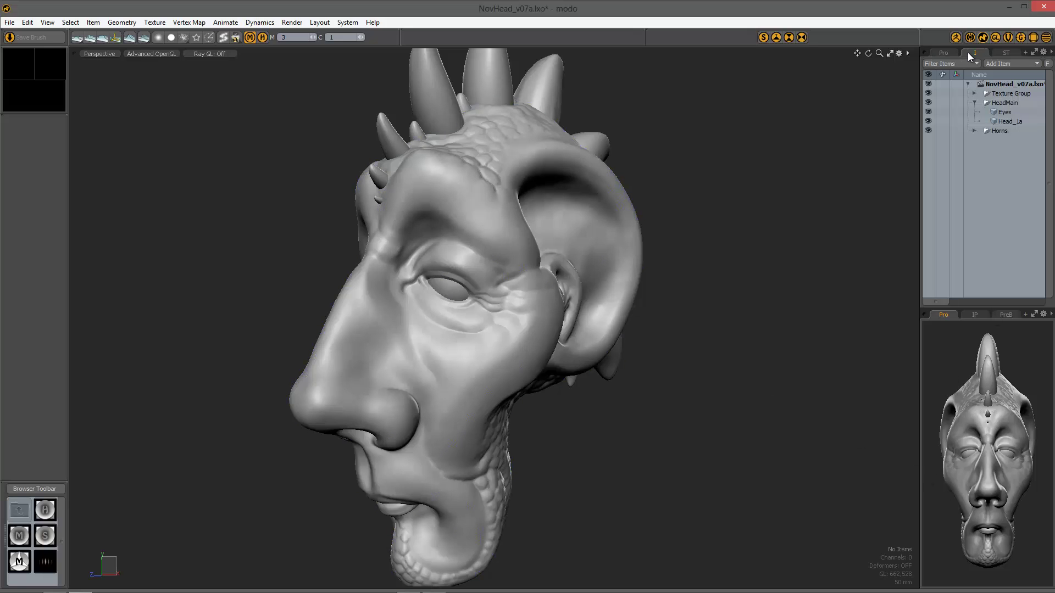
pyautogui.click(982, 313)
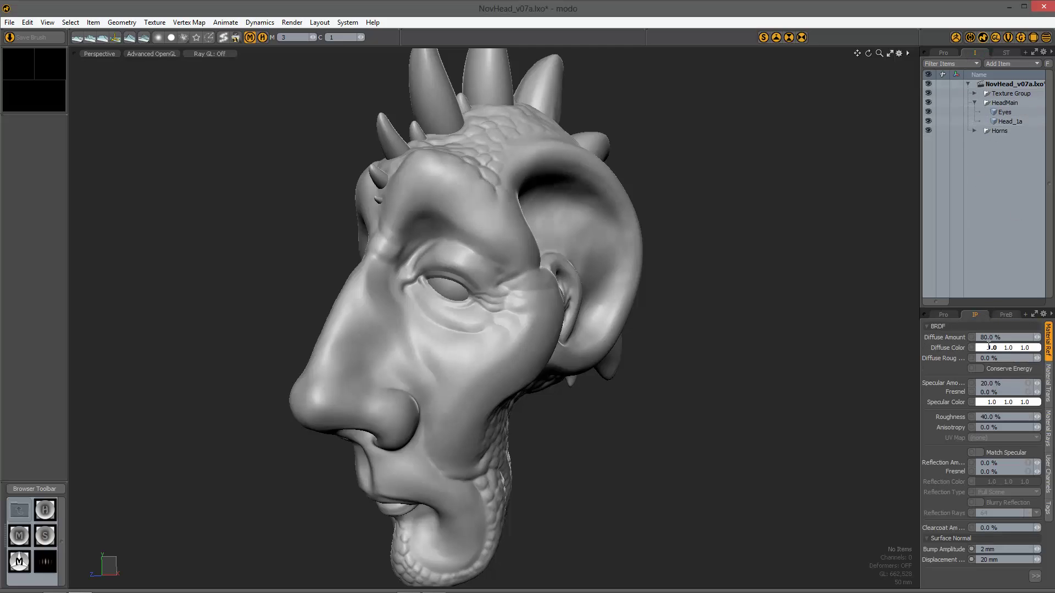
pyautogui.click(1006, 53)
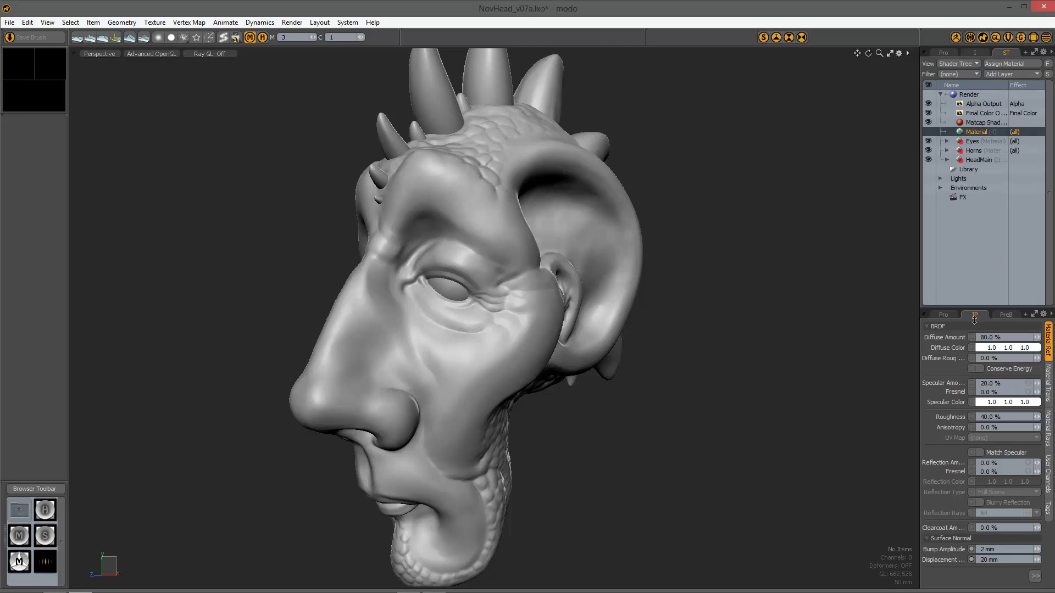
pyautogui.click(1012, 315)
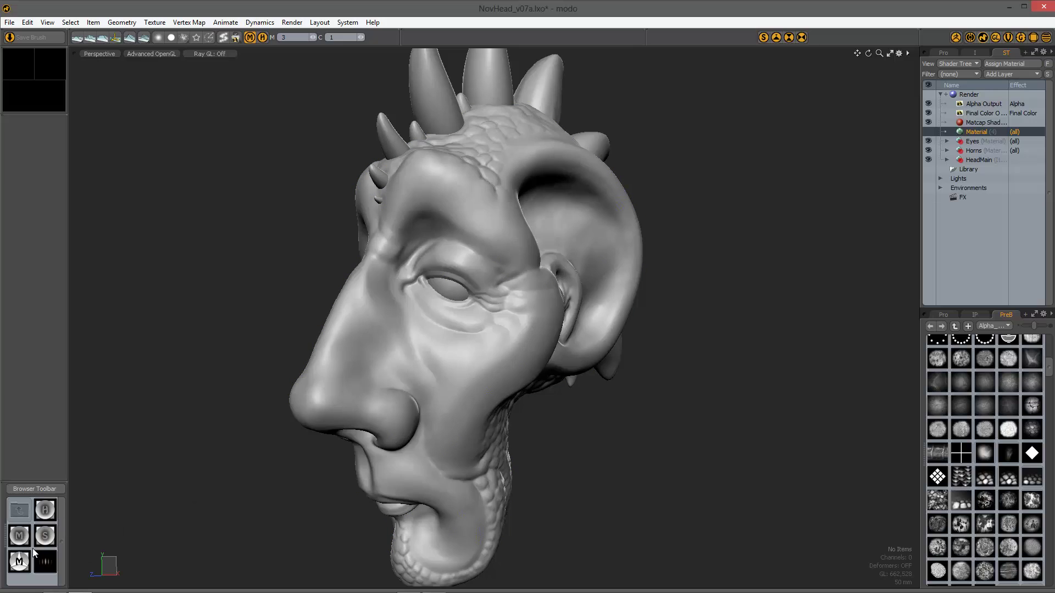
# Step: Keep the ProvineModoSculptBrushes library, enlarge the brush browser area, and restore the head preview views
pyautogui.click(33, 489)
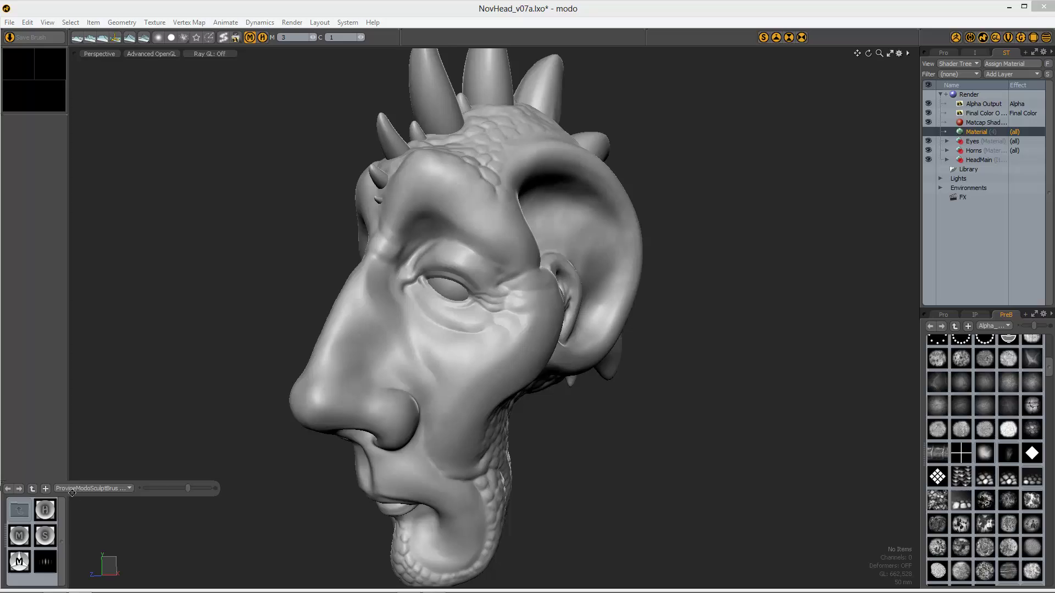
pyautogui.click(78, 487)
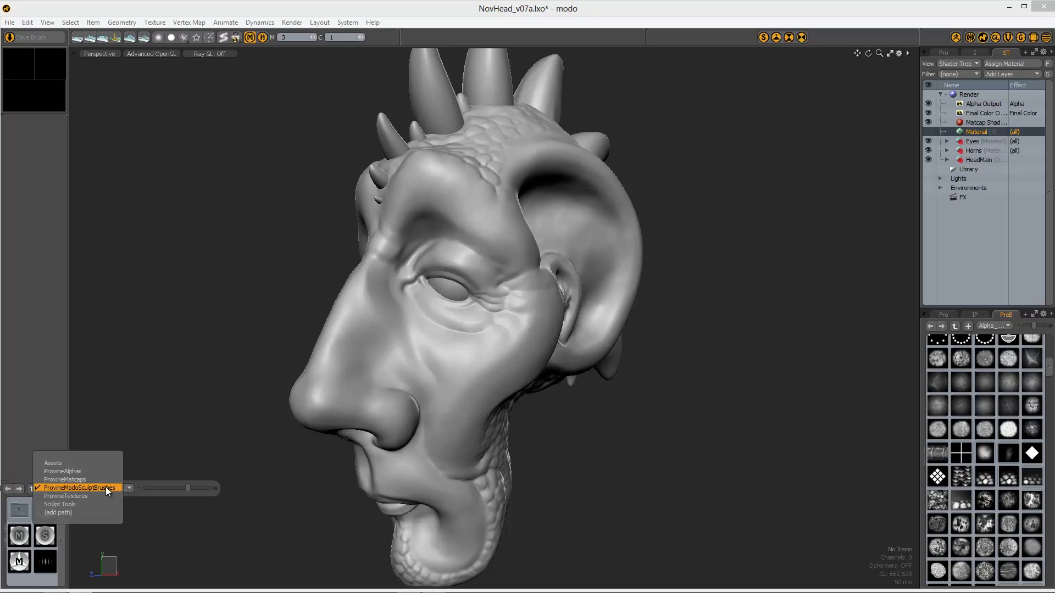
pyautogui.click(103, 487)
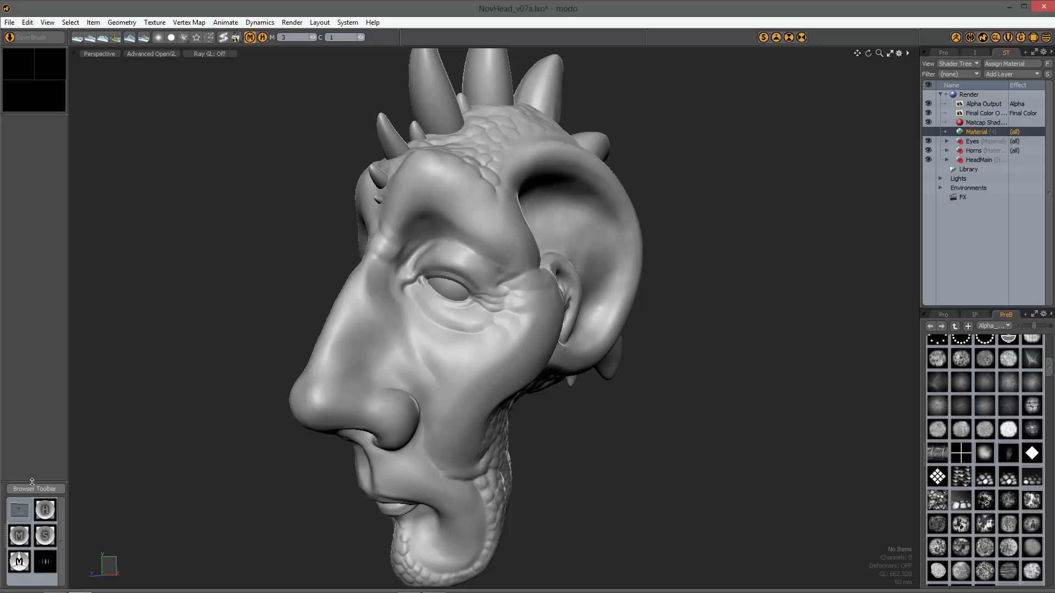
pyautogui.moveTo(32, 482)
pyautogui.mouseDown()
pyautogui.moveTo(34, 434)
pyautogui.moveTo(33, 488)
pyautogui.mouseUp()
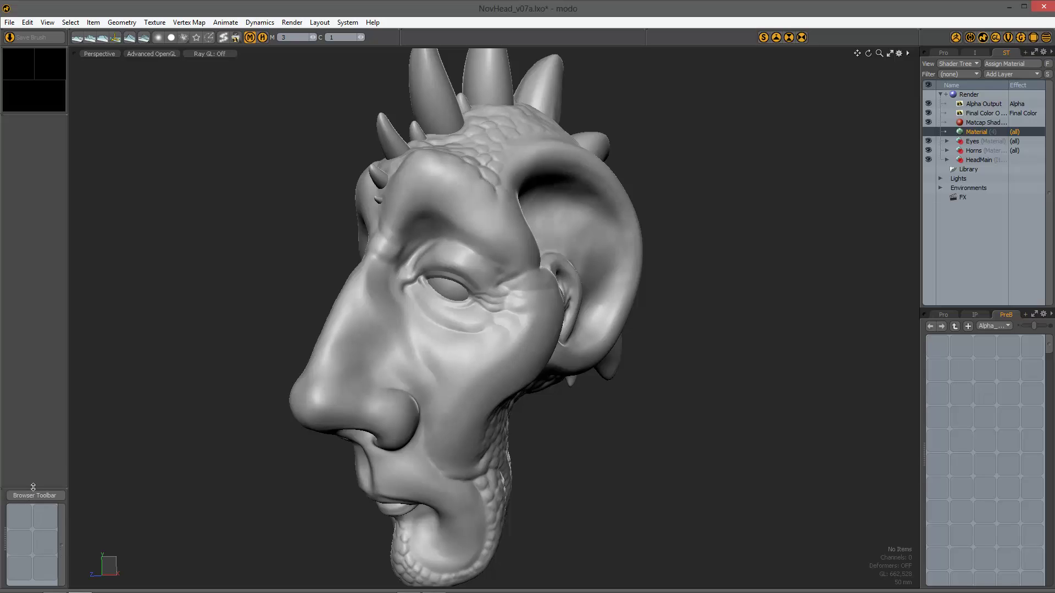
pyautogui.click(946, 315)
# Step: Restore the head preview views and activate Smooth Brush push sculpting (Size 100, 90.5% Bias)
pyautogui.click(952, 52)
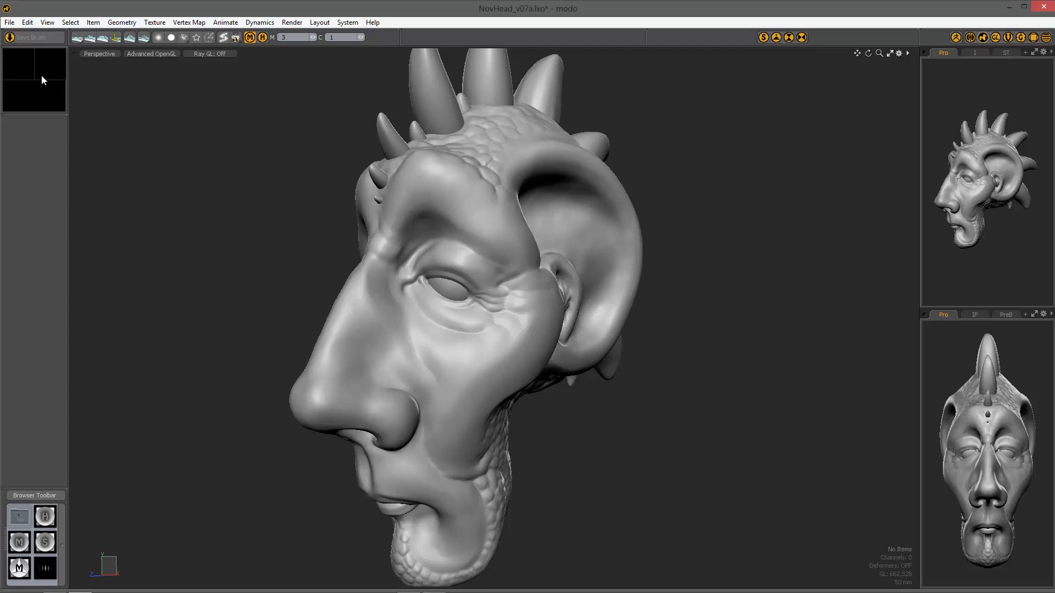
pyautogui.click(77, 37)
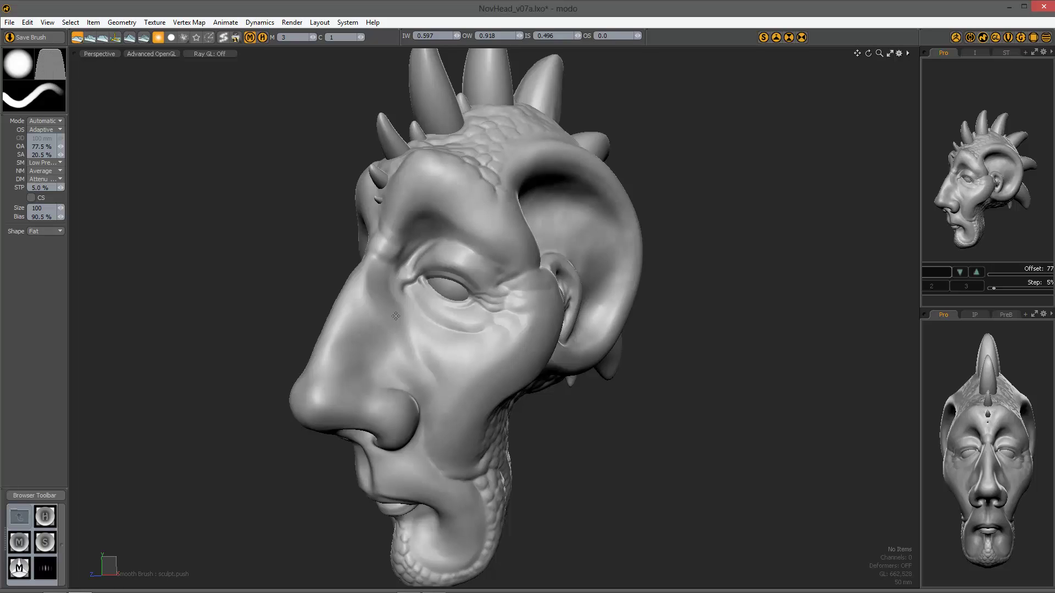
# Step: Zoom in and orbit round to a front view of the creature's forehead, small horns and eyes
pyautogui.scroll(3, 455, 369)
pyautogui.keyDown('alt'); pyautogui.moveTo(454, 370); pyautogui.dragTo(479, 310); pyautogui.keyUp('alt')
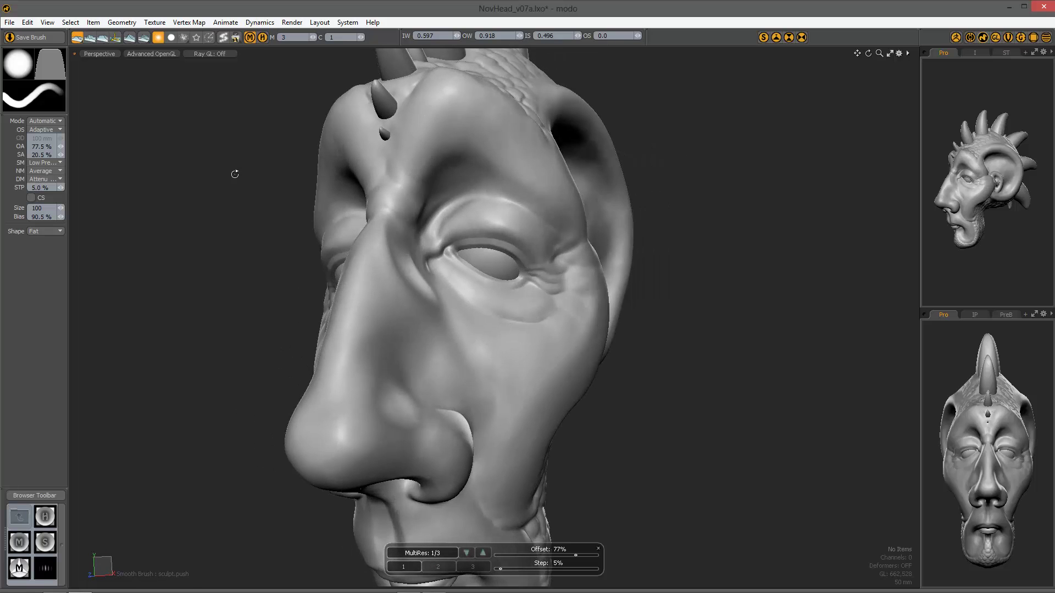
pyautogui.keyDown('alt'); pyautogui.moveTo(236, 172); pyautogui.dragTo(366, 338); pyautogui.keyUp('alt')
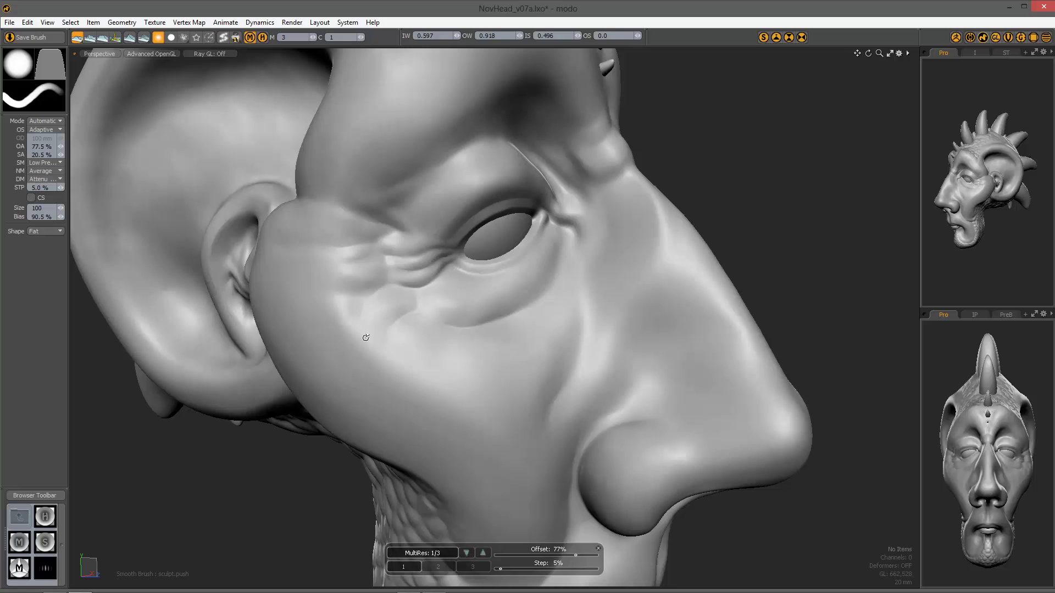
pyautogui.moveTo(460, 238)
pyautogui.keyDown('alt'); pyautogui.mouseDown()
pyautogui.moveTo(357, 304)
pyautogui.moveTo(335, 297)
pyautogui.mouseUp(); pyautogui.keyUp('alt')
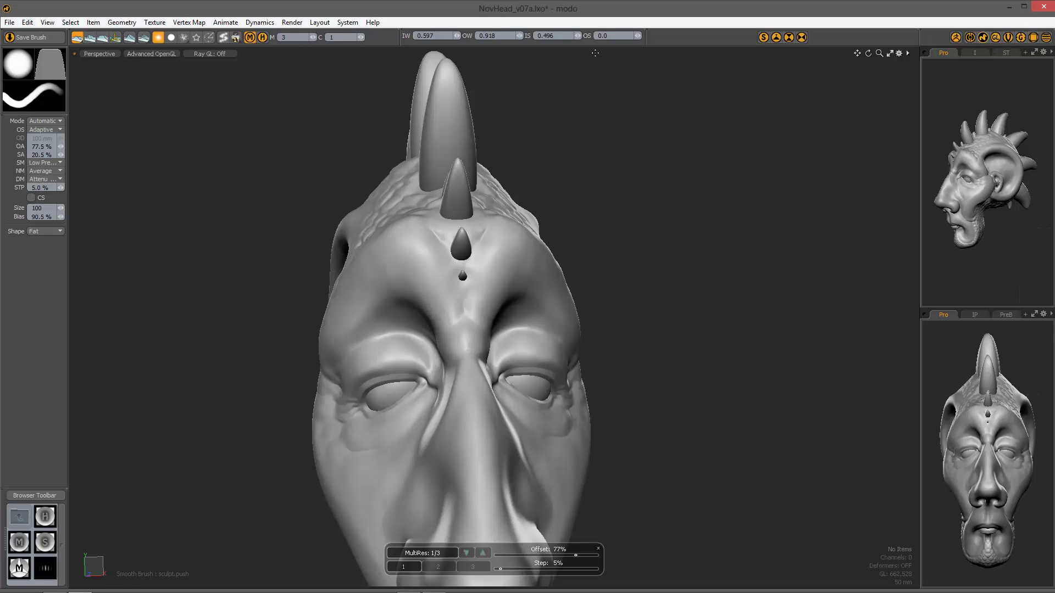
pyautogui.click(90, 38)
pyautogui.click(102, 37)
pyautogui.click(115, 38)
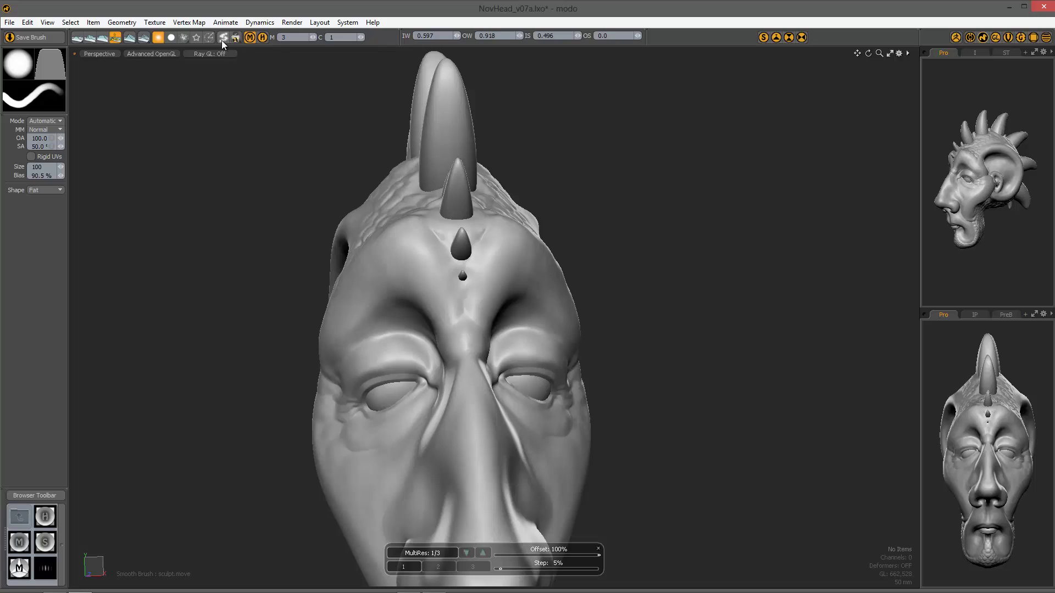
pyautogui.click(171, 38)
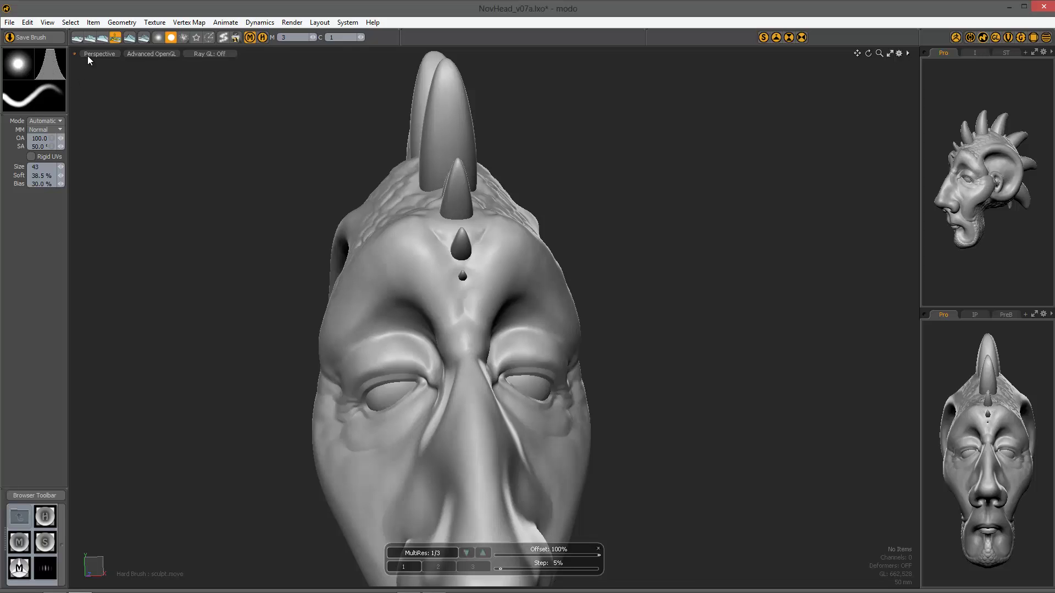
pyautogui.click(130, 37)
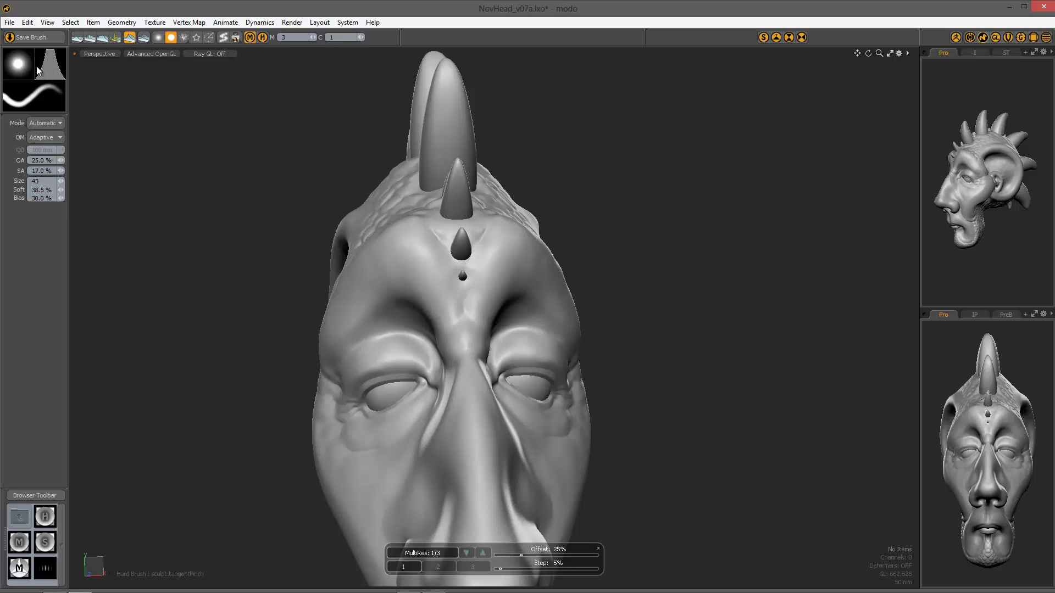
pyautogui.click(184, 39)
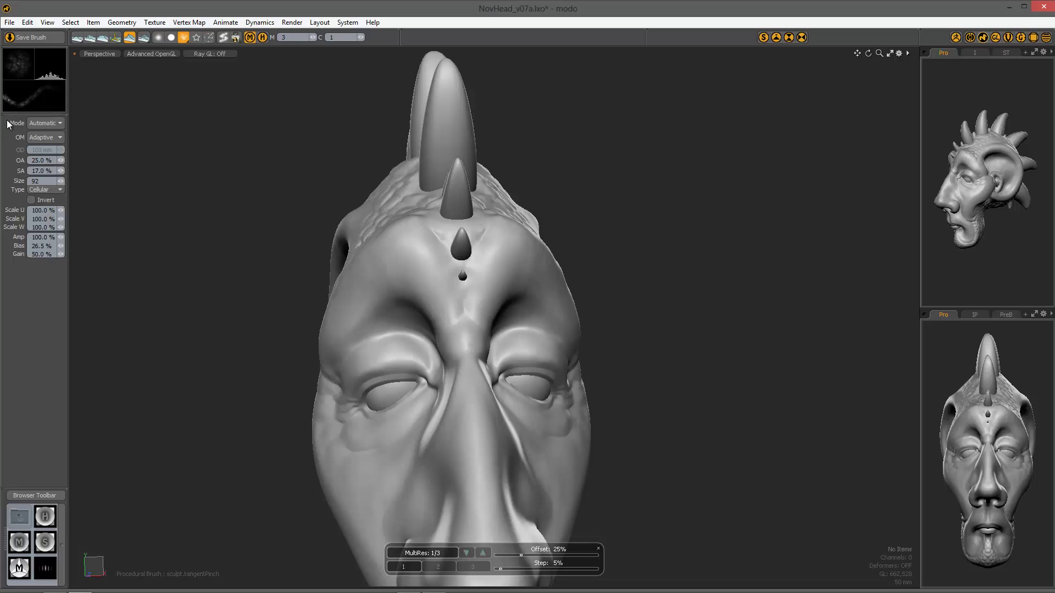
pyautogui.click(78, 38)
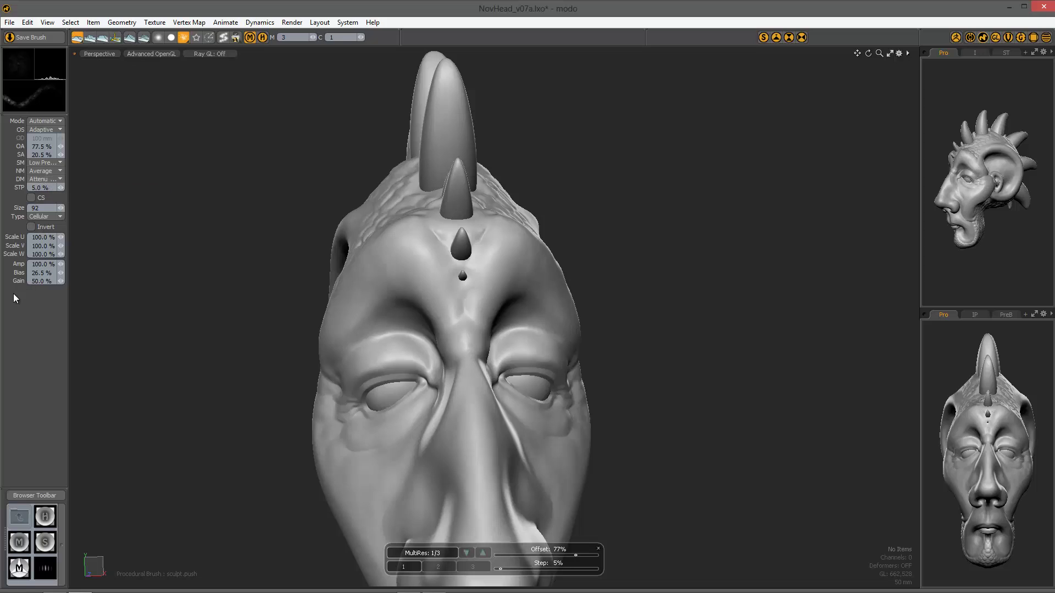
pyautogui.click(196, 38)
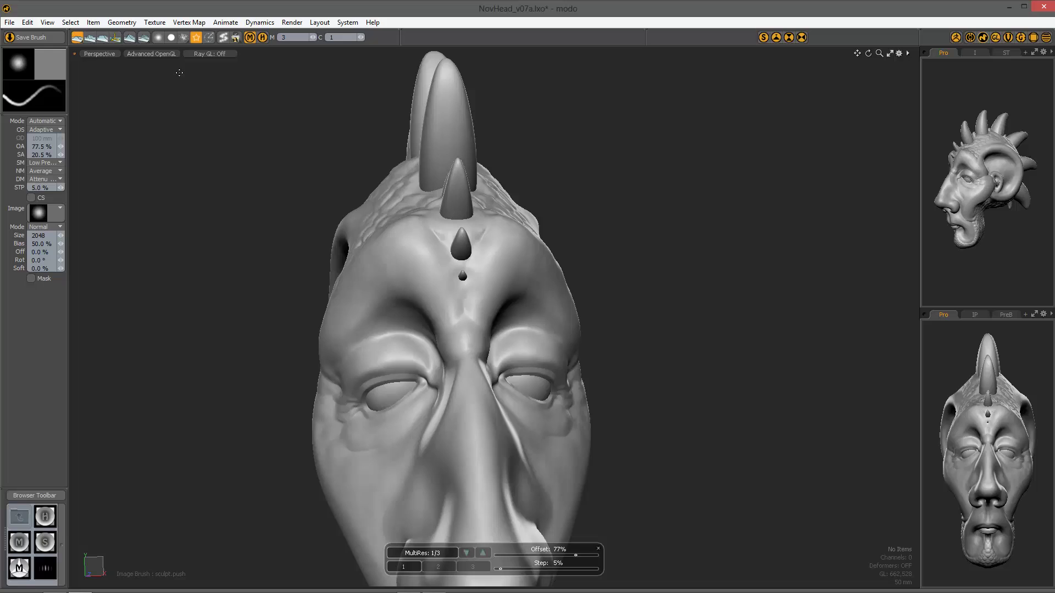
pyautogui.click(223, 38)
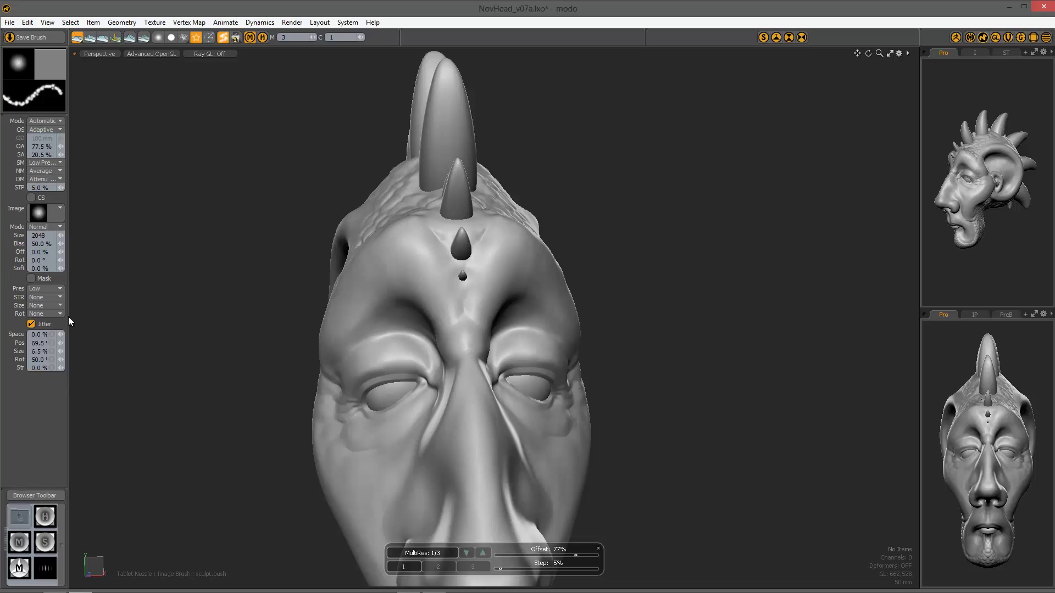
pyautogui.click(235, 37)
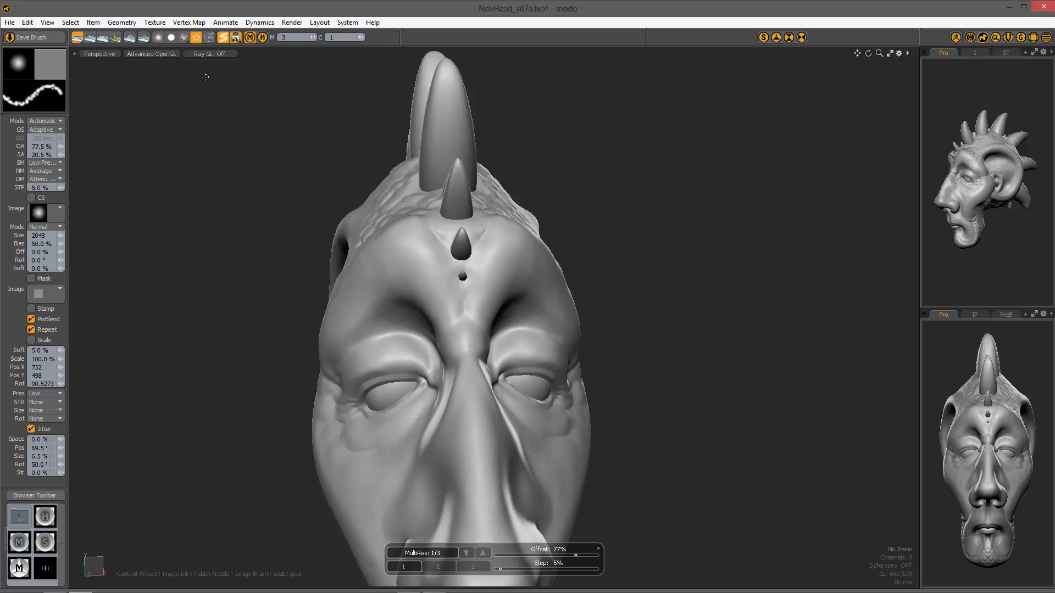
pyautogui.click(209, 37)
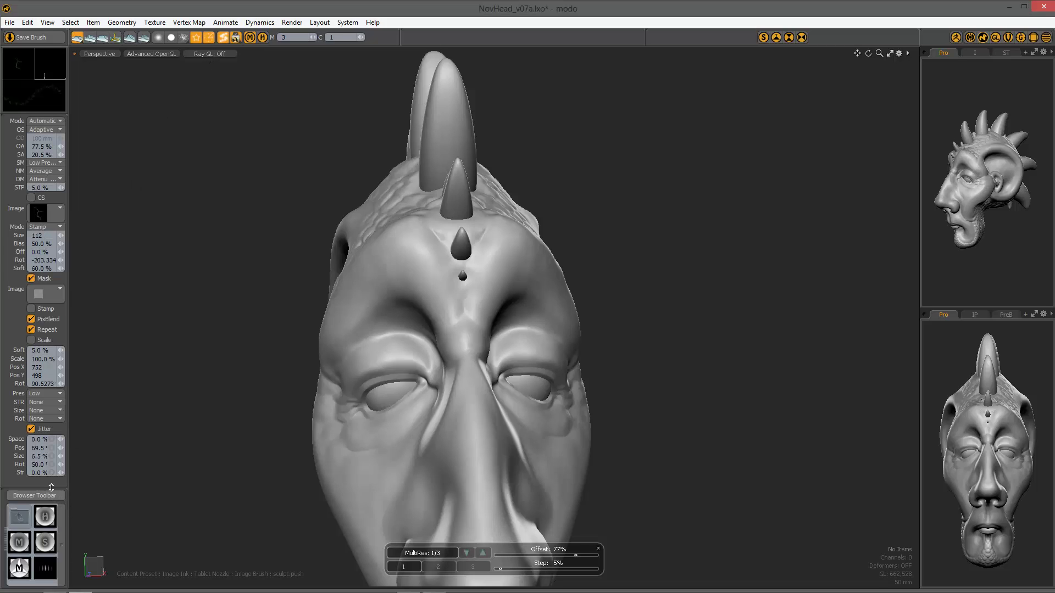
pyautogui.click(158, 37)
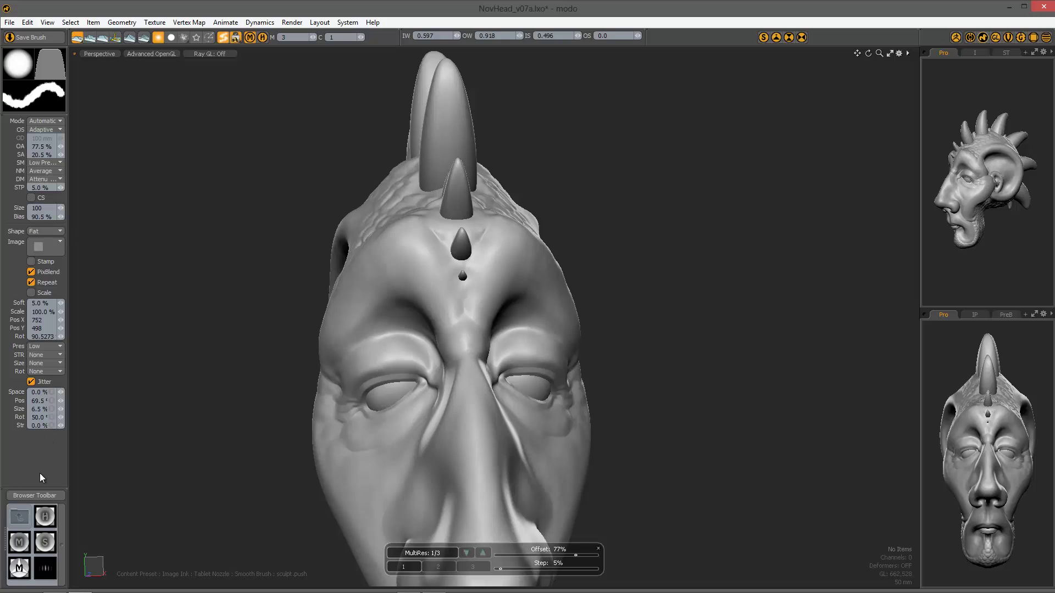
# Step: Turn off Image Ink and Tablet Nozzle, enable Background Constraint, and hide the sculpt HUD
pyautogui.click(225, 38)
pyautogui.click(250, 37)
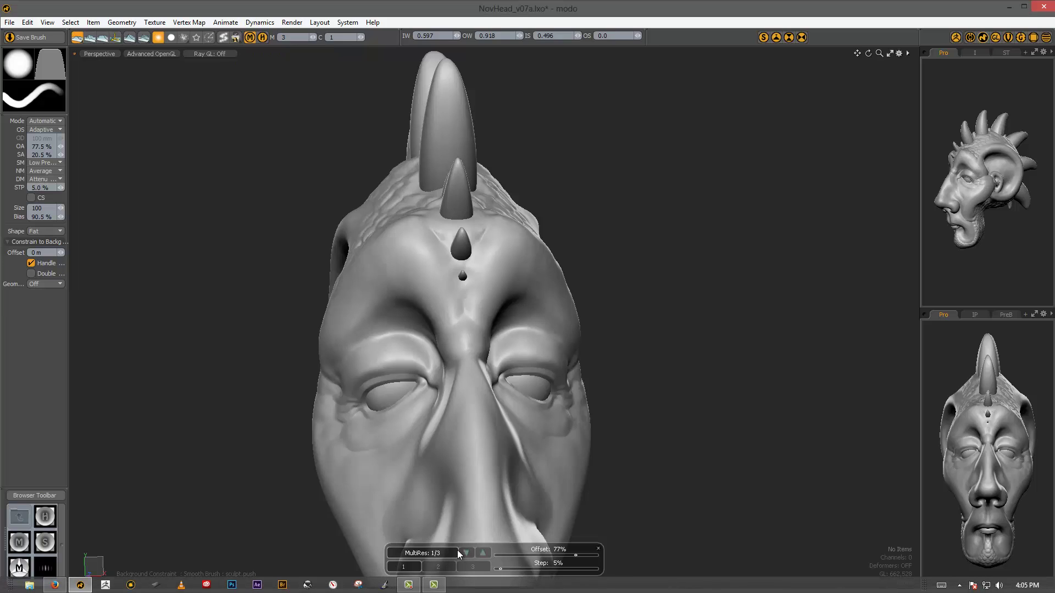
pyautogui.click(598, 549)
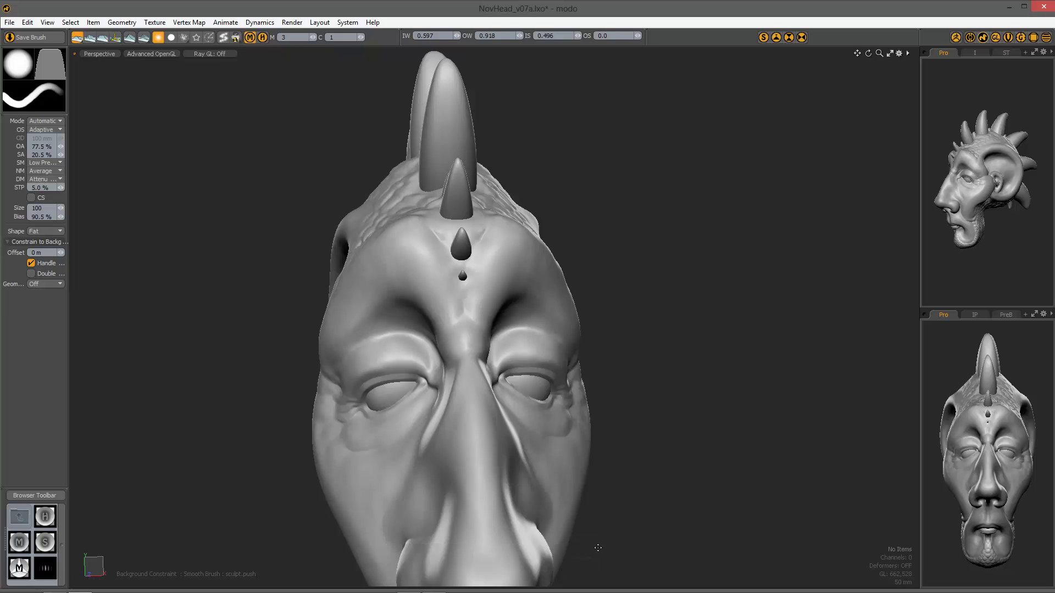
# Step: Toggle the sculptHUD toolbar button on and off, finishing with the multiresolution HUD hidden
pyautogui.click(263, 37)
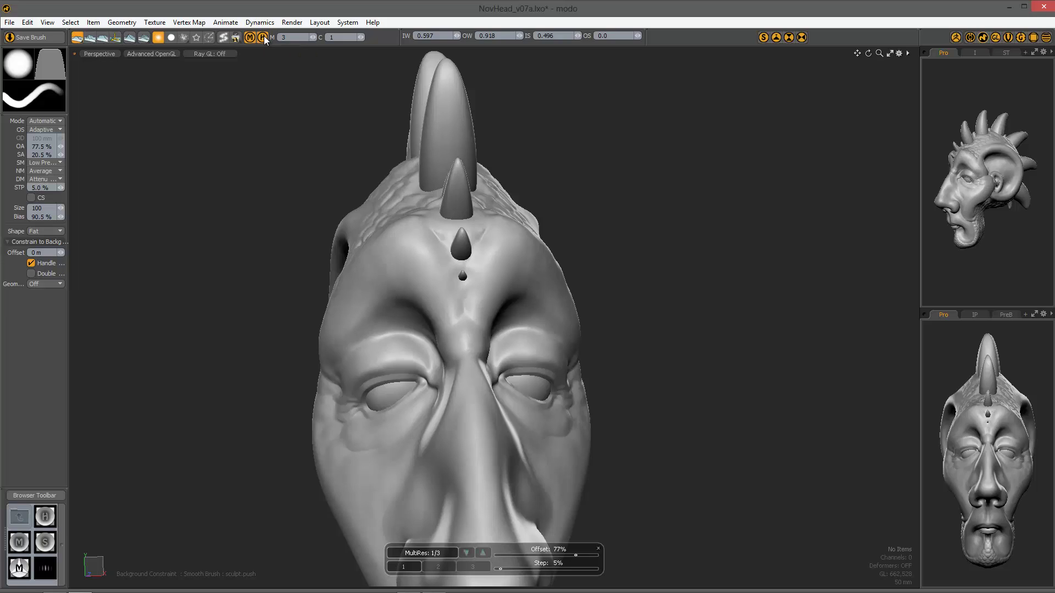
pyautogui.click(263, 37)
pyautogui.click(263, 38)
pyautogui.click(263, 37)
pyautogui.click(263, 37)
pyautogui.click(262, 37)
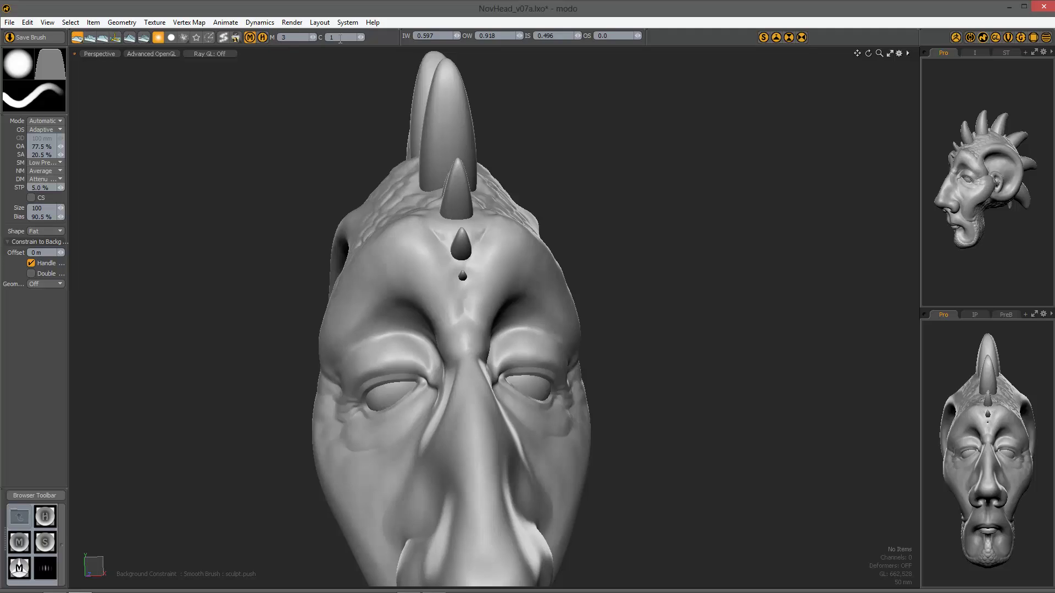
pyautogui.click(264, 40)
# Step: Turn on the FPS meter and reframe the head in a three-quarter view showing its right side
pyautogui.keyDown('alt'); pyautogui.moveTo(640, 321); pyautogui.dragTo(711, 245); pyautogui.keyUp('alt')
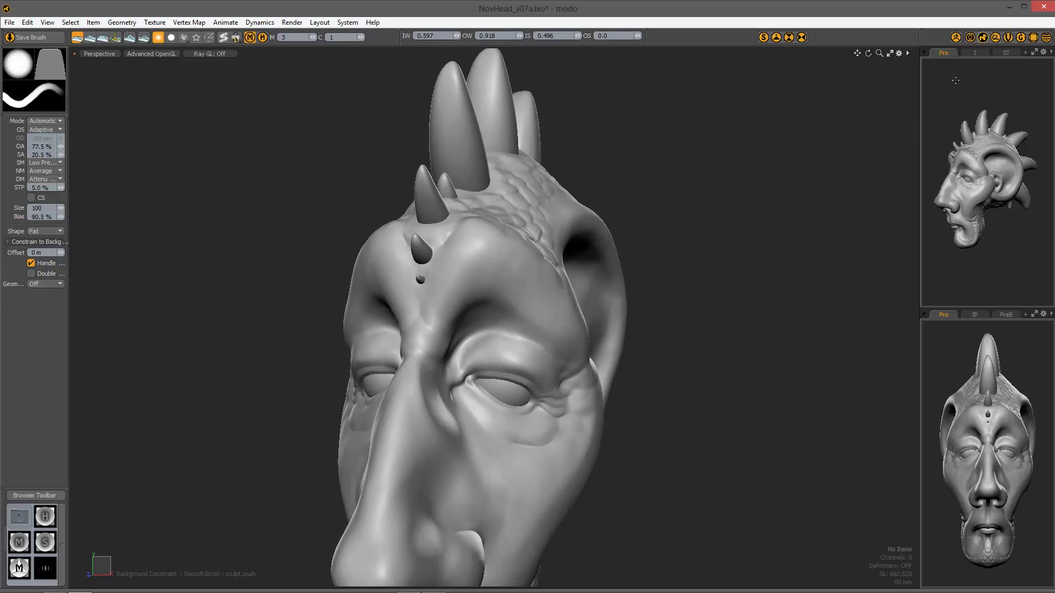
pyautogui.click(996, 37)
pyautogui.moveTo(725, 374); pyautogui.dragTo(759, 307, button='middle')
pyautogui.keyDown('alt'); pyautogui.moveTo(637, 263); pyautogui.dragTo(673, 323); pyautogui.keyUp('alt')
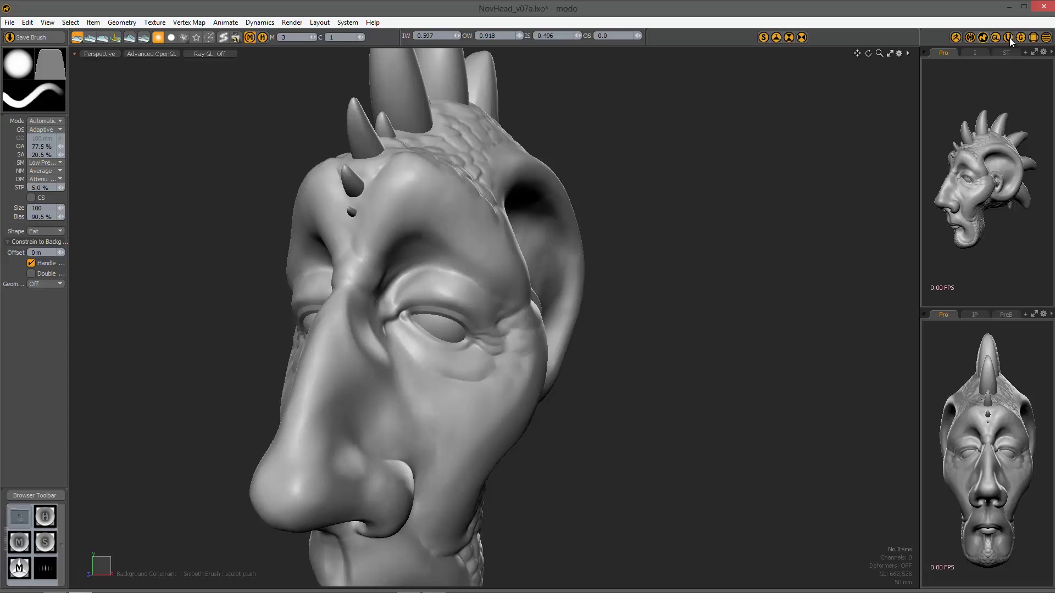
# Step: Bring up viewport options on the Drawing and Control tab and move the panel aside
pyautogui.press('o')
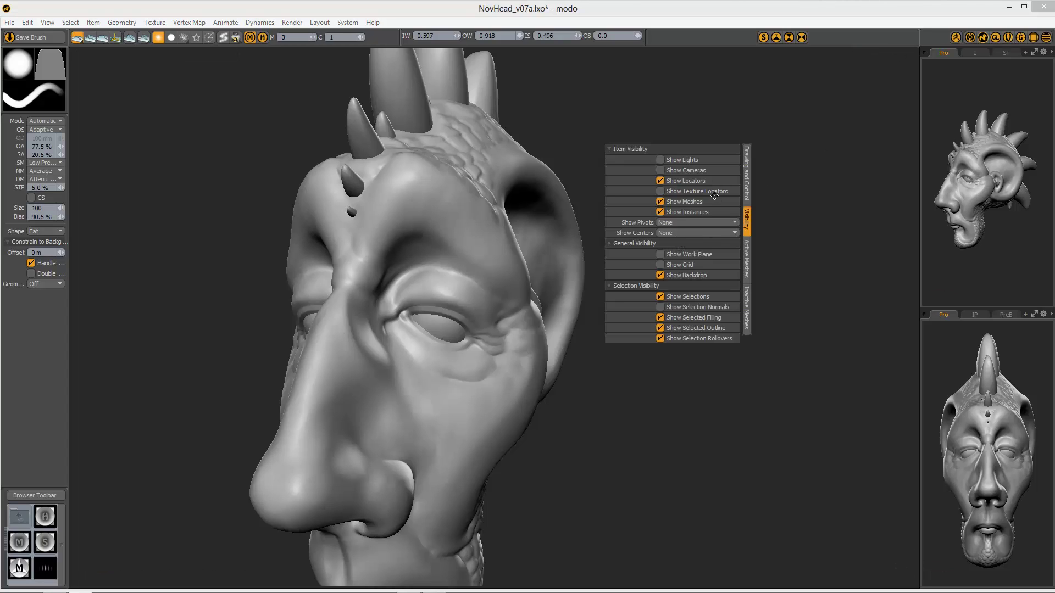
pyautogui.click(743, 181)
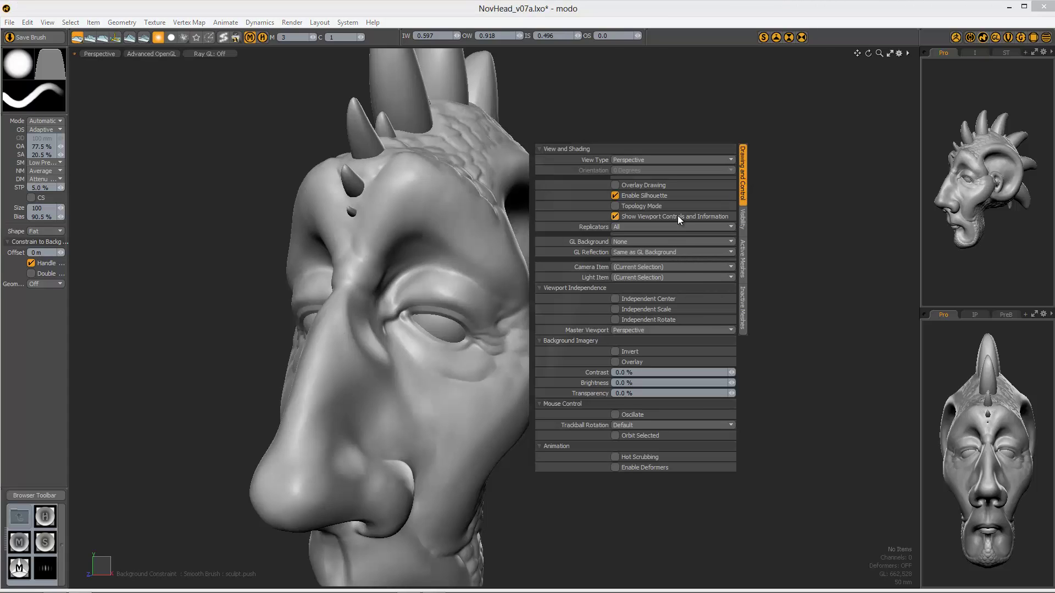
pyautogui.click(889, 65)
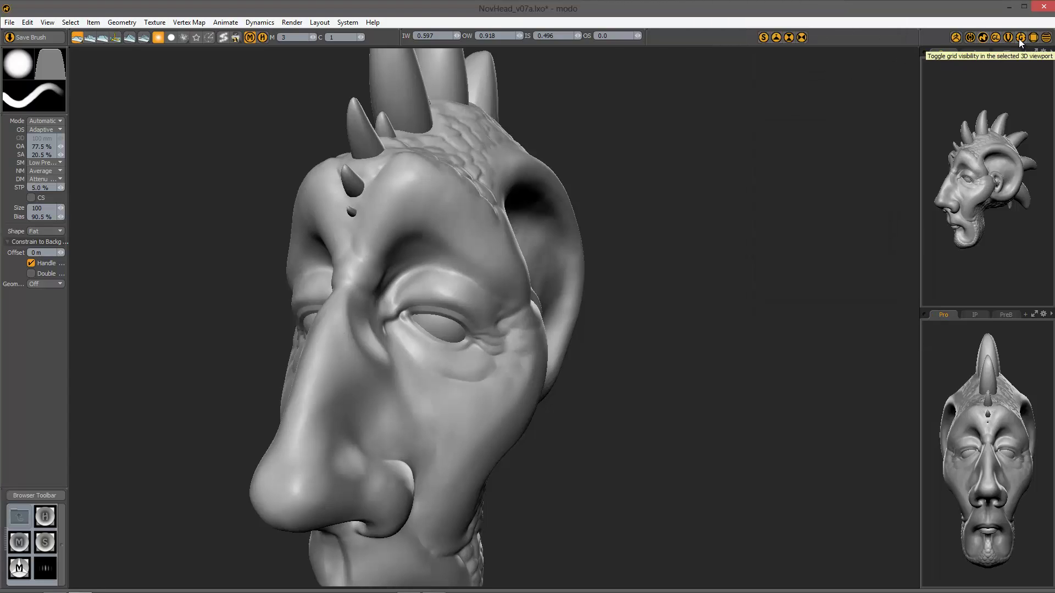
# Step: Toggle the main viewport's ground grid on and off, then zoom in on the head's brow and ear
pyautogui.click(1020, 38)
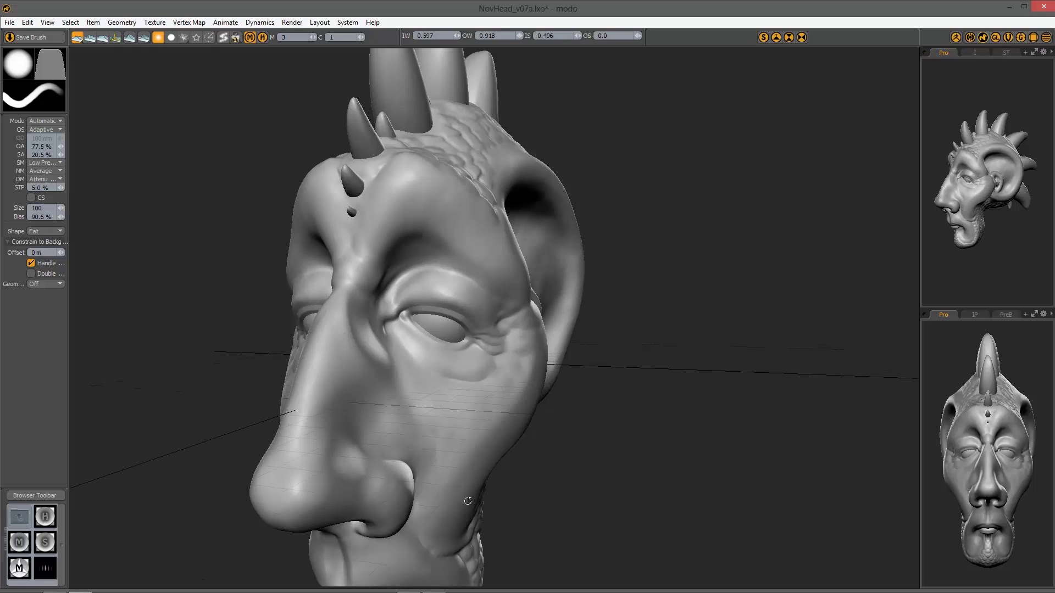
pyautogui.keyDown('alt'); pyautogui.moveTo(468, 501); pyautogui.dragTo(488, 394); pyautogui.keyUp('alt')
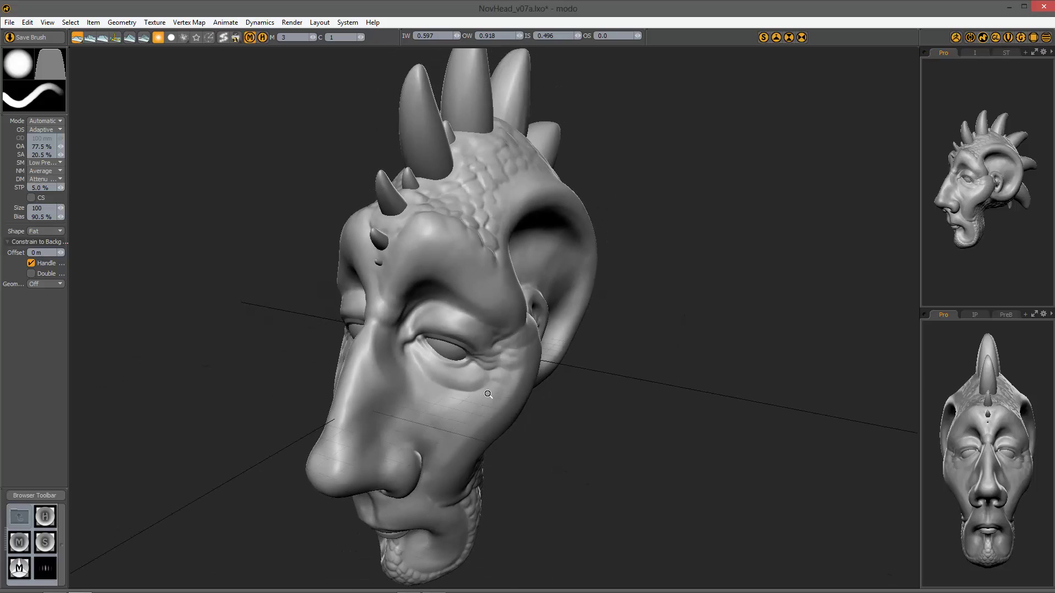
pyautogui.click(1018, 37)
pyautogui.moveTo(740, 217)
pyautogui.keyDown('ctrl'); pyautogui.keyDown('alt'); pyautogui.mouseDown()
pyautogui.moveTo(692, 276)
pyautogui.moveTo(494, 207)
pyautogui.moveTo(683, 234)
pyautogui.moveTo(494, 351)
pyautogui.moveTo(617, 327)
pyautogui.moveTo(584, 322)
pyautogui.moveTo(371, 417)
pyautogui.moveTo(357, 445)
pyautogui.moveTo(476, 438)
pyautogui.moveTo(598, 253)
pyautogui.mouseUp(); pyautogui.keyUp('alt'); pyautogui.keyUp('ctrl')
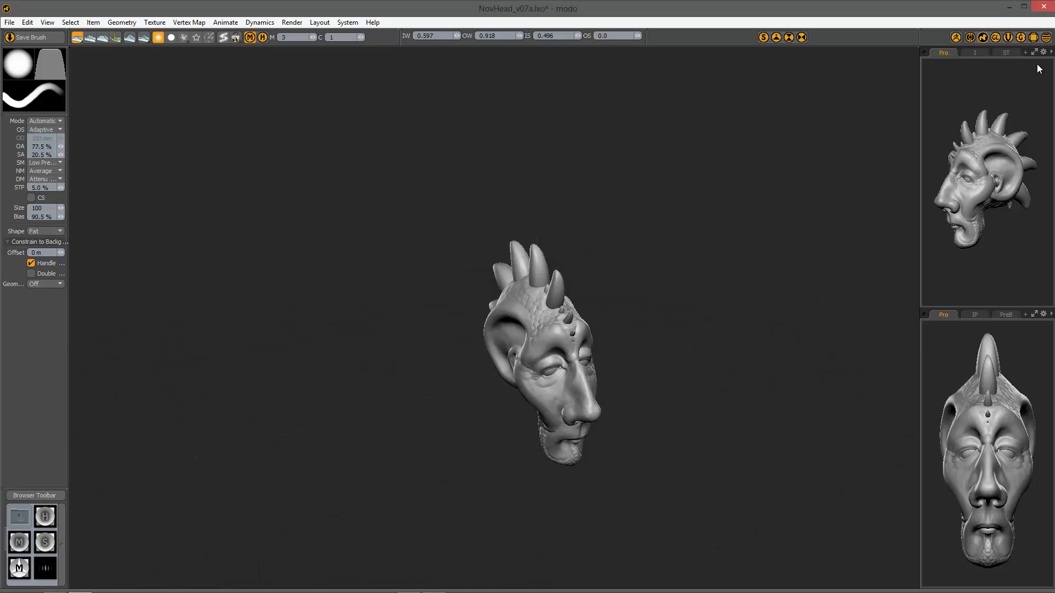
# Step: Turn on the wireframe overlay and select the tall central horn
pyautogui.keyDown('alt'); pyautogui.moveTo(745, 356); pyautogui.dragTo(385, 264); pyautogui.keyUp('alt')
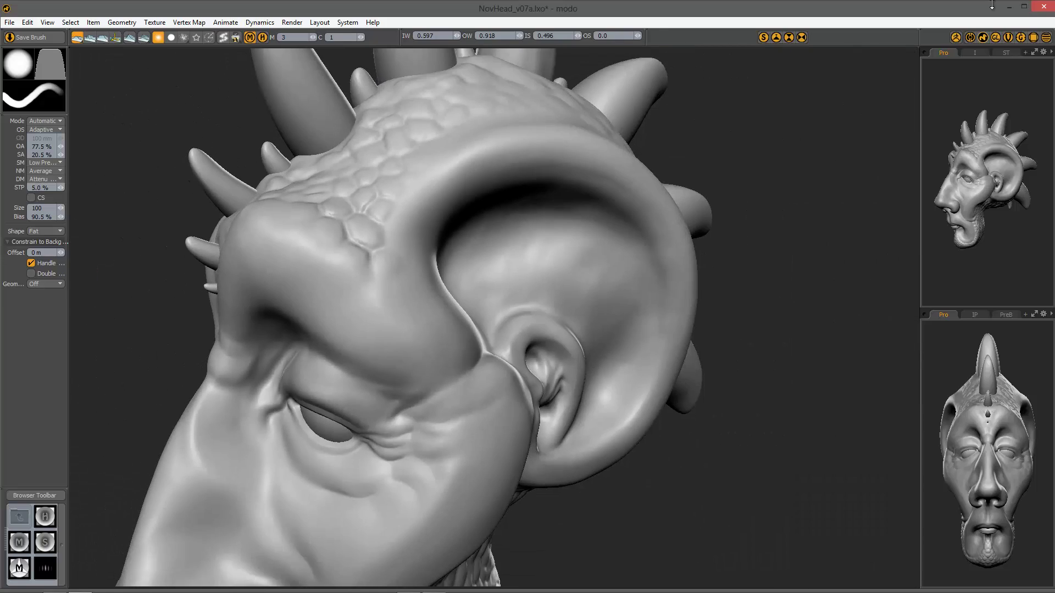
pyautogui.click(1048, 37)
pyautogui.moveTo(798, 370)
pyautogui.keyDown('ctrl'); pyautogui.keyDown('alt'); pyautogui.mouseDown()
pyautogui.moveTo(733, 338)
pyautogui.moveTo(547, 356)
pyautogui.moveTo(516, 224)
pyautogui.moveTo(482, 373)
pyautogui.mouseUp(); pyautogui.keyUp('alt'); pyautogui.keyUp('ctrl')
pyautogui.click(496, 258)
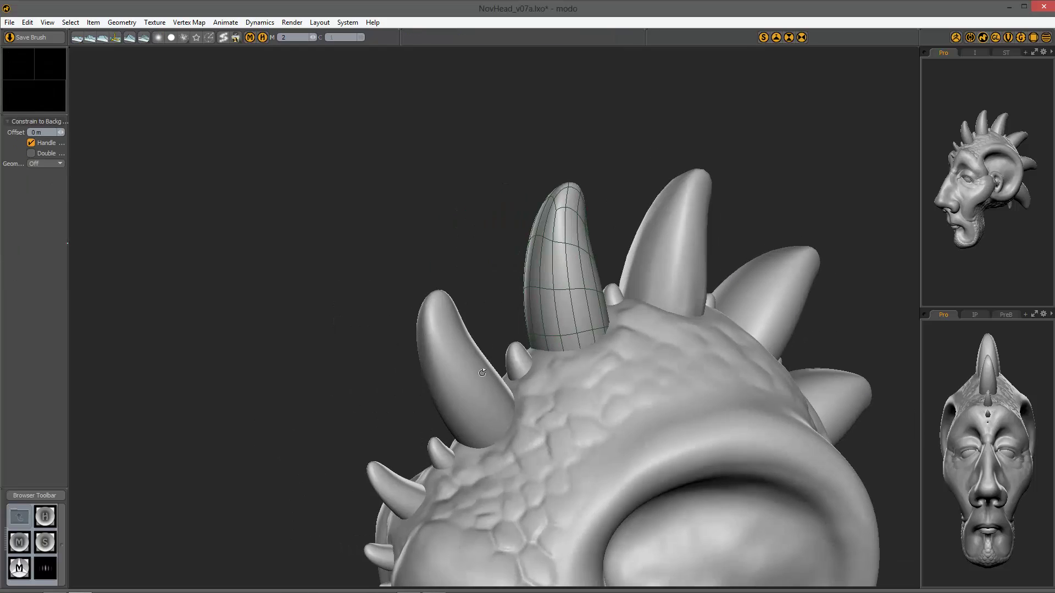
# Step: Toggle the horn's wireframe display, recentre the view, then hide the overlay again
pyautogui.click(1046, 38)
pyautogui.keyDown('ctrl'); pyautogui.keyDown('alt'); pyautogui.moveTo(560, 436); pyautogui.dragTo(699, 271); pyautogui.keyUp('alt'); pyautogui.keyUp('ctrl')
pyautogui.press('a')
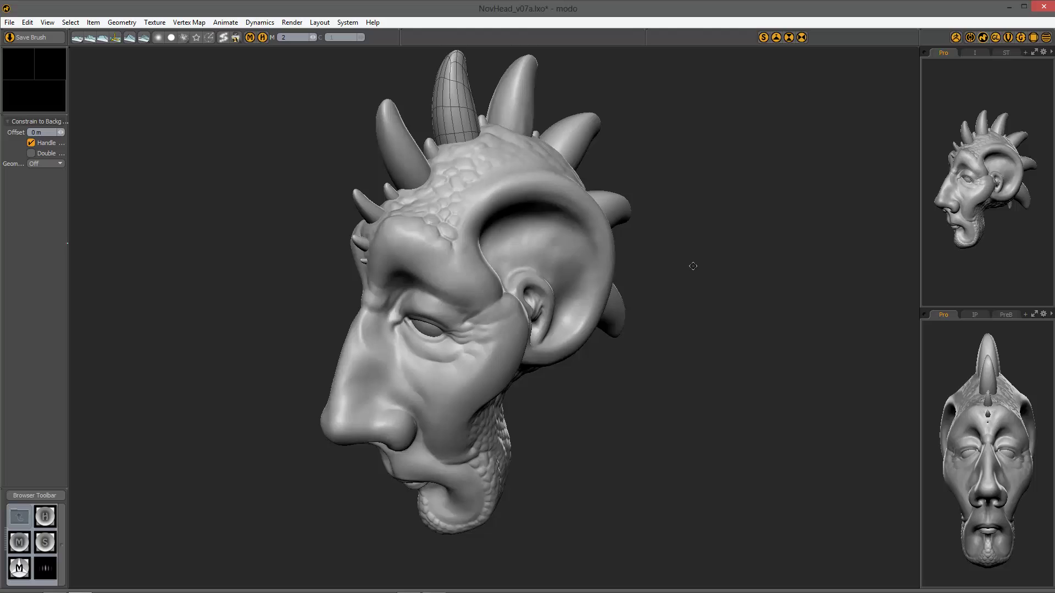
pyautogui.click(1046, 39)
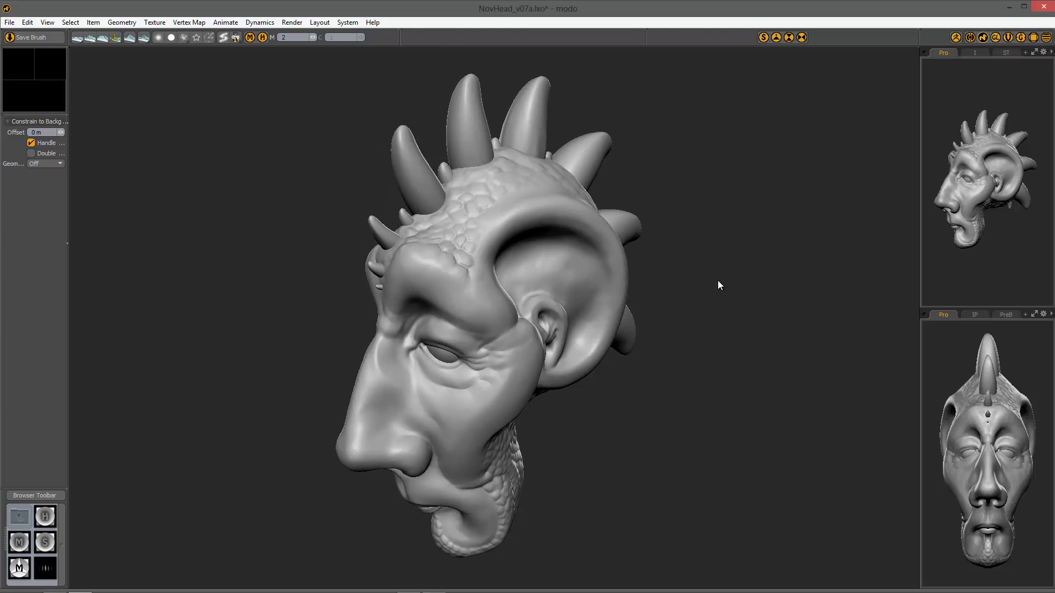
pyautogui.keyDown('alt'); pyautogui.moveTo(505, 488); pyautogui.dragTo(555, 481); pyautogui.keyUp('alt')
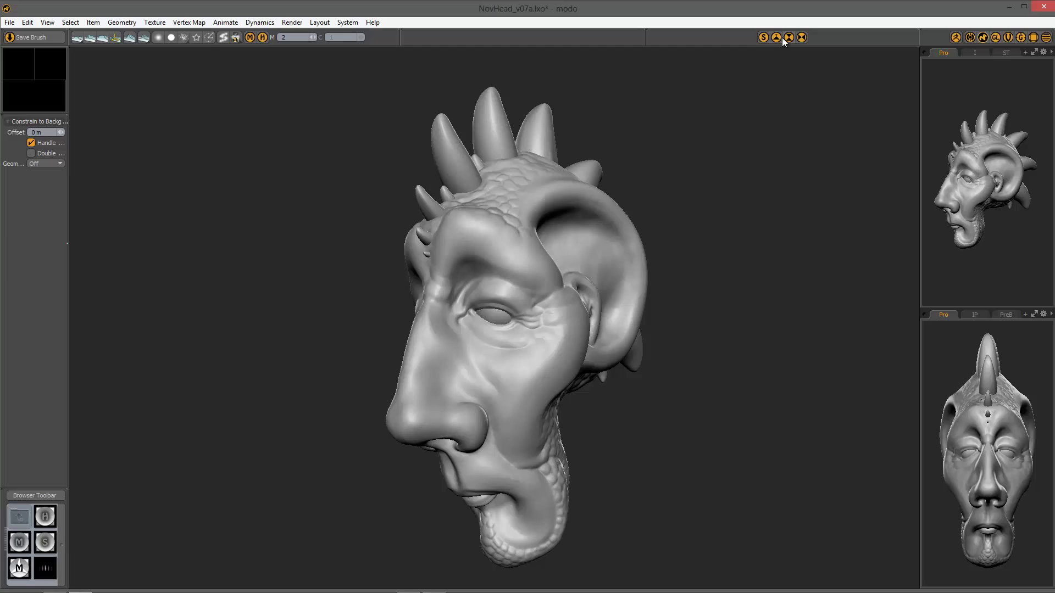
# Step: Open the quick transform and symmetry popover, then select the head mesh and orbit to a three-quarter view
pyautogui.rightClick(715, 265)
pyautogui.click(583, 299)
pyautogui.keyDown('alt'); pyautogui.moveTo(341, 197); pyautogui.dragTo(399, 143); pyautogui.keyUp('alt')
pyautogui.click(465, 166)
pyautogui.keyDown('alt'); pyautogui.moveTo(464, 166); pyautogui.dragTo(403, 163); pyautogui.keyUp('alt')
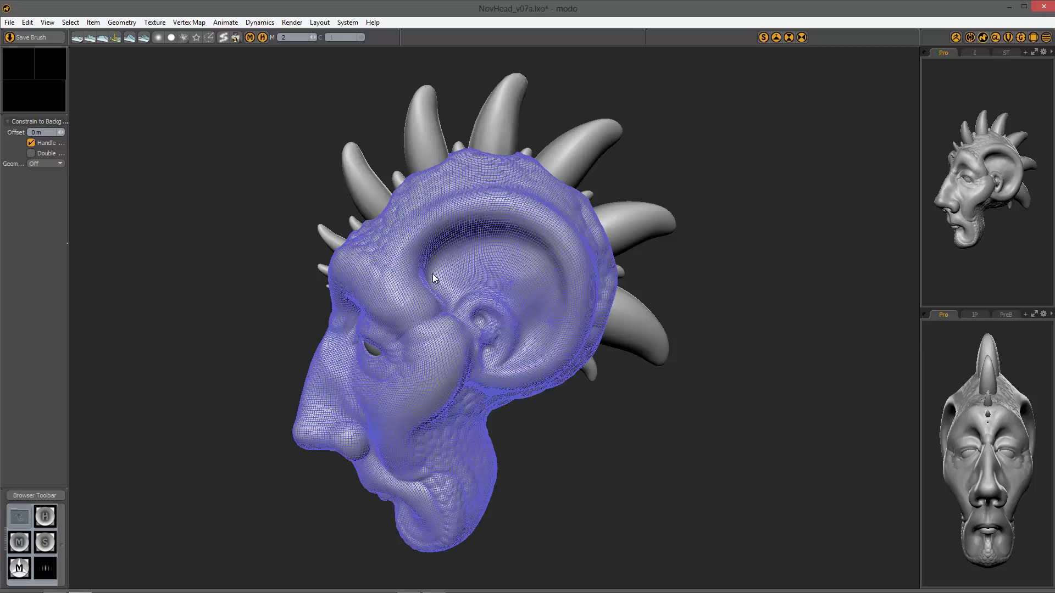
# Step: Open System > Form Editor and pick the ProSym toolbar to locate its form
pyautogui.click(350, 23)
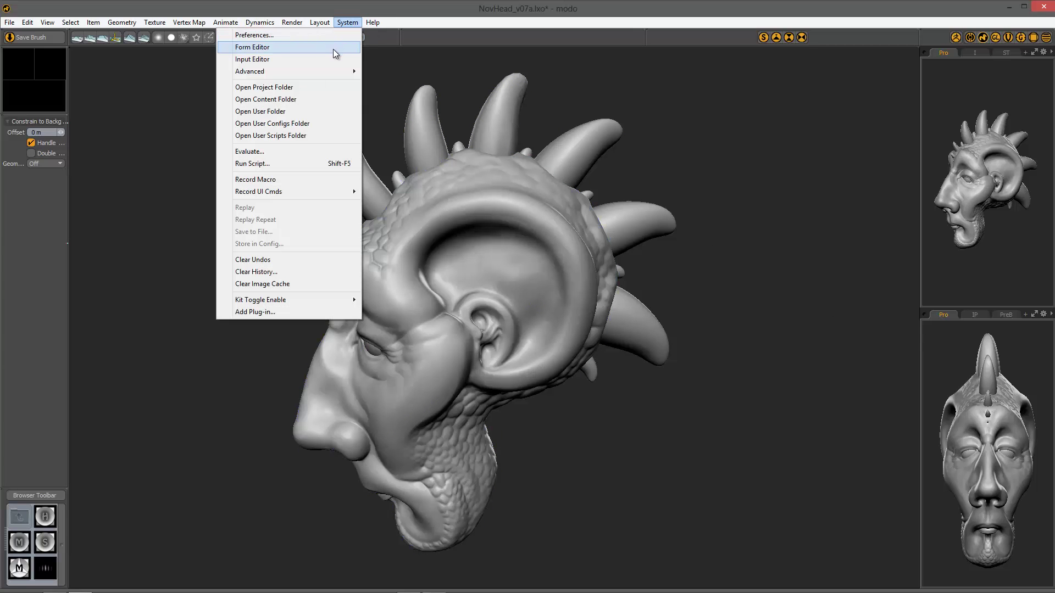
pyautogui.click(333, 47)
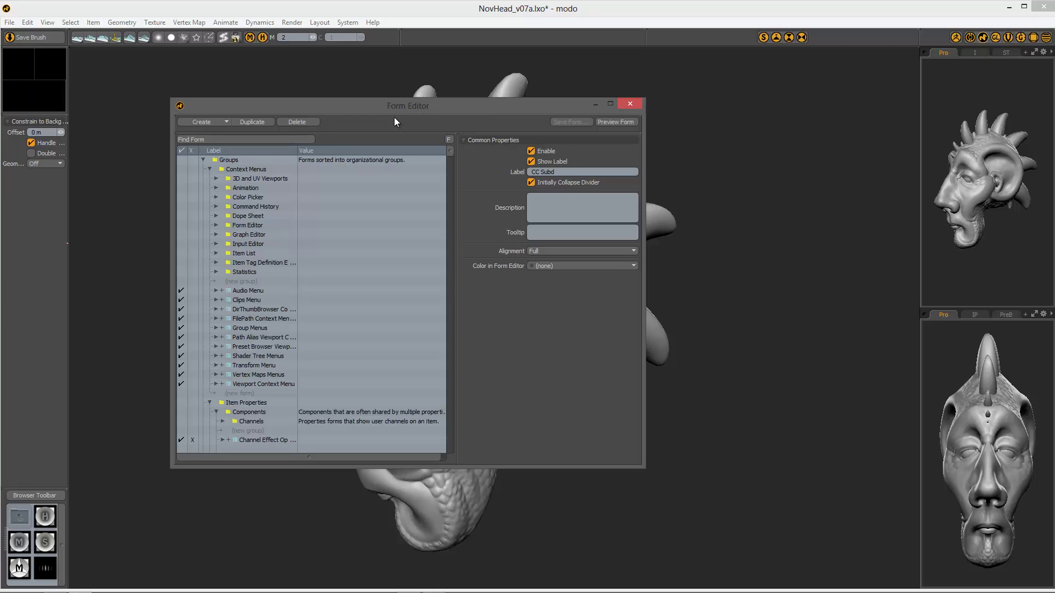
pyautogui.click(271, 139)
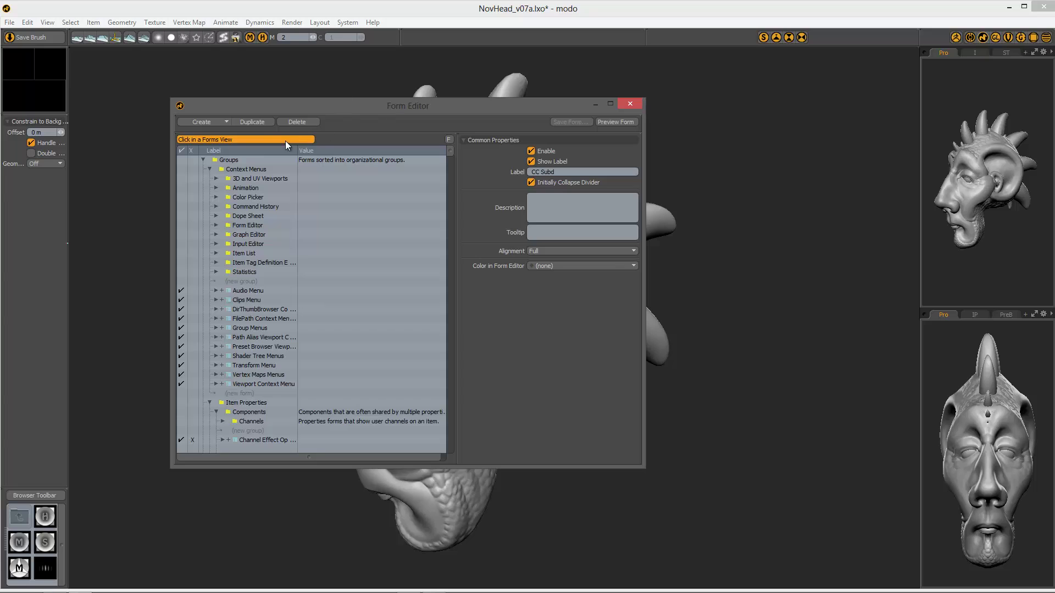
pyautogui.click(703, 44)
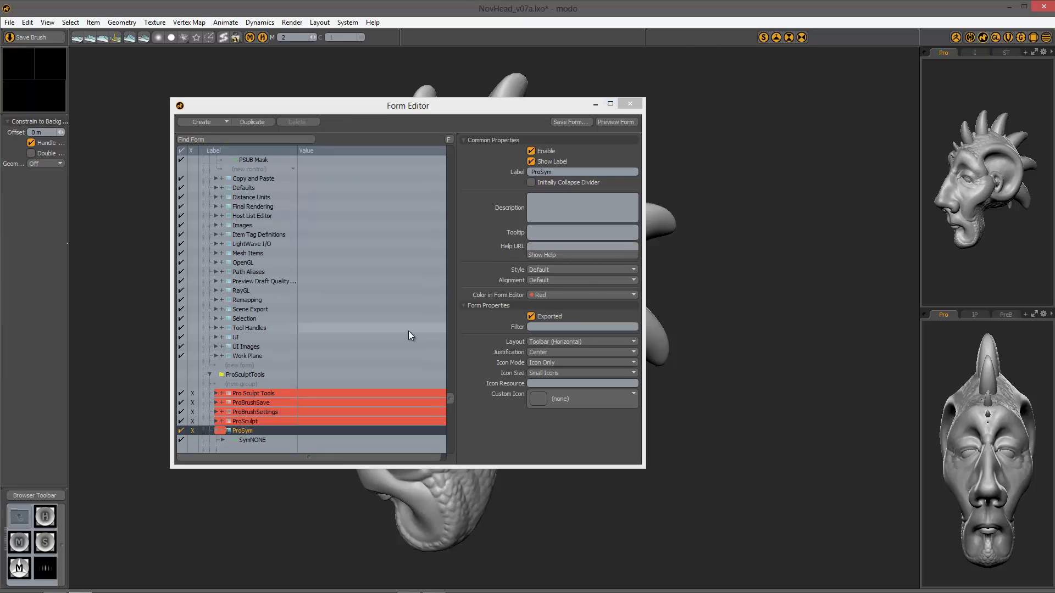
pyautogui.moveTo(450, 396); pyautogui.dragTo(450, 404)
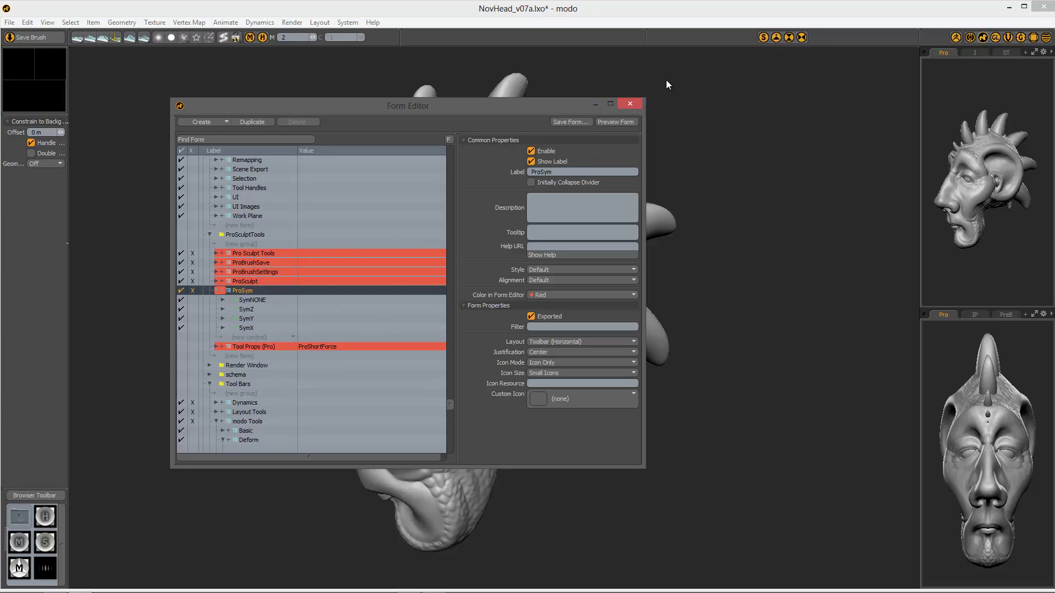
# Step: Collapse the ProSym and ProSculpt form entries and close the Form Editor
pyautogui.click(216, 291)
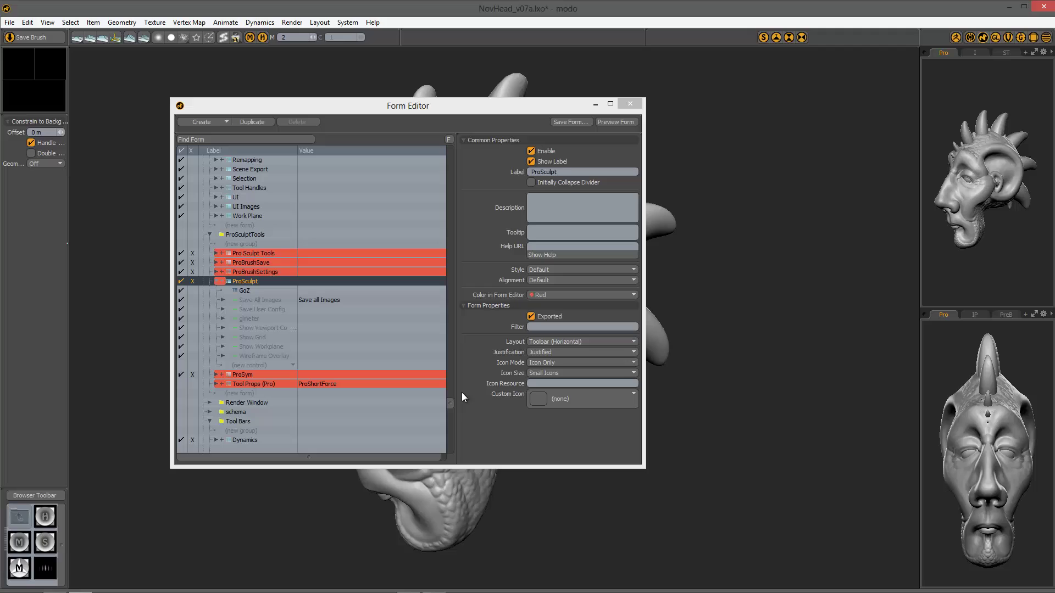
pyautogui.click(216, 280)
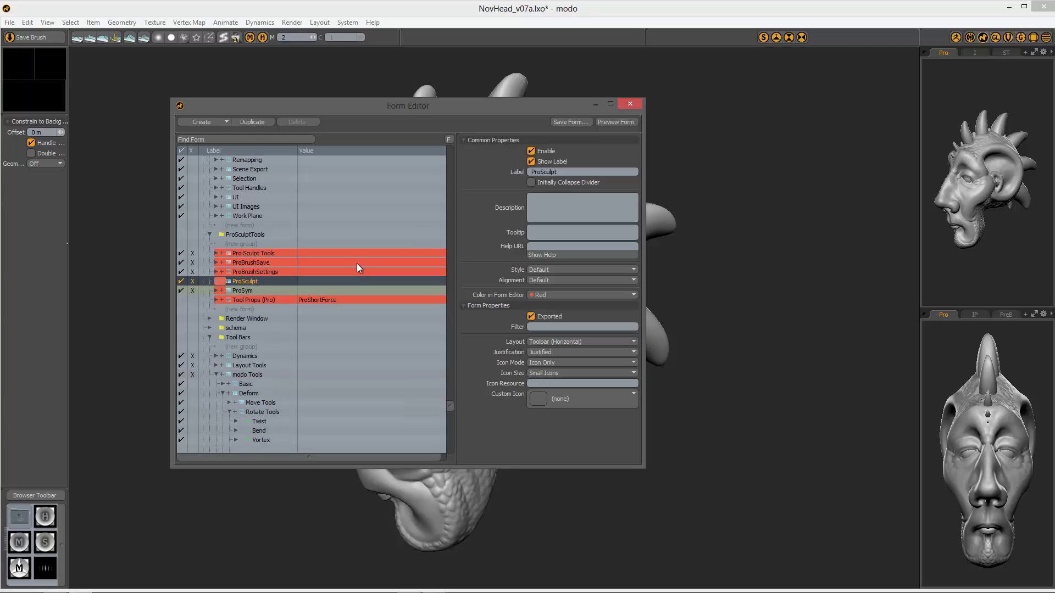
pyautogui.click(629, 105)
# Step: Switch to the Tabbed layout, then to the four-viewport modelling and sculpt-and-paint layouts
pyautogui.hotkey('ctrl', 'Tab')
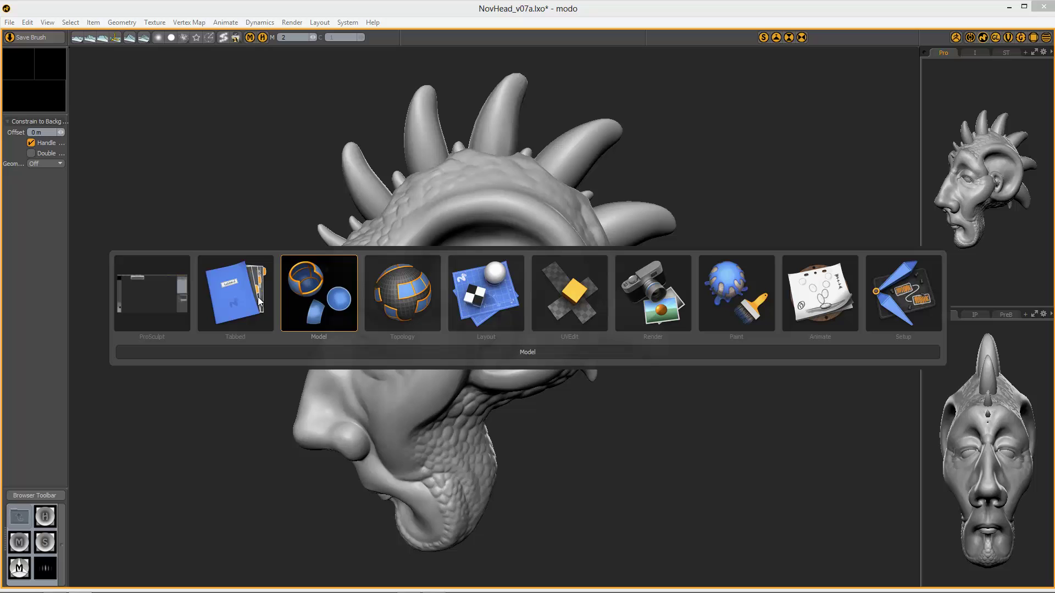
pyautogui.click(245, 313)
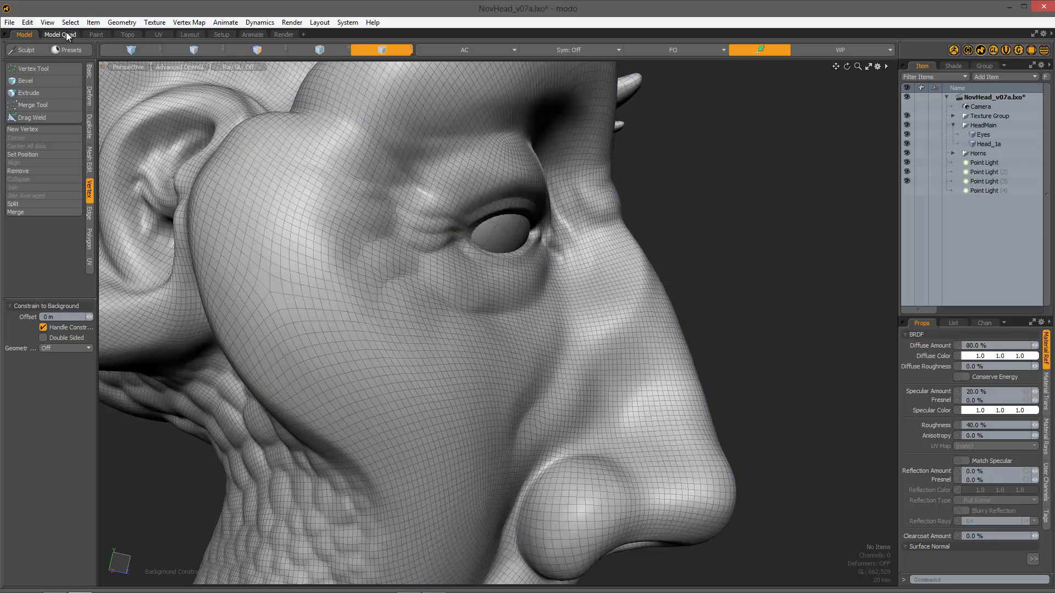
pyautogui.click(61, 34)
pyautogui.click(98, 34)
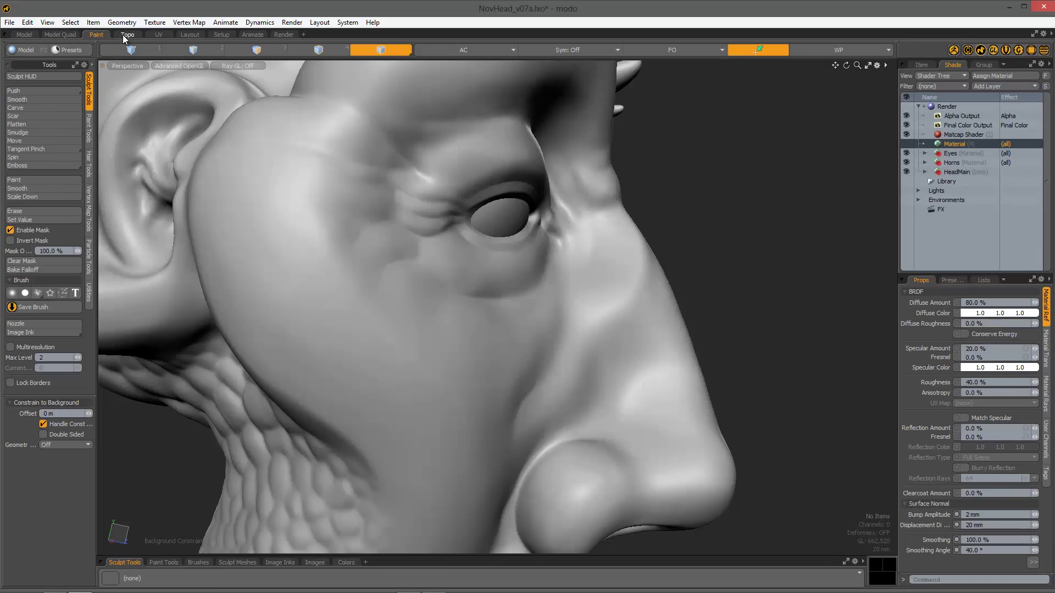
# Step: Step through the Topology, UV, Layout, Setup, Animate and Render workspaces
pyautogui.click(128, 35)
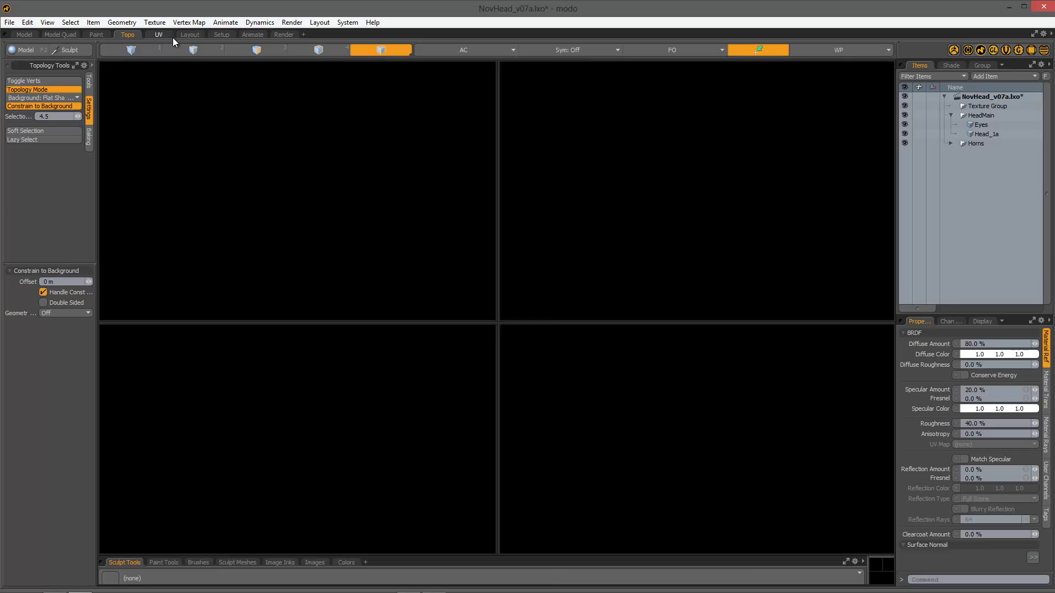
pyautogui.click(171, 36)
pyautogui.click(191, 35)
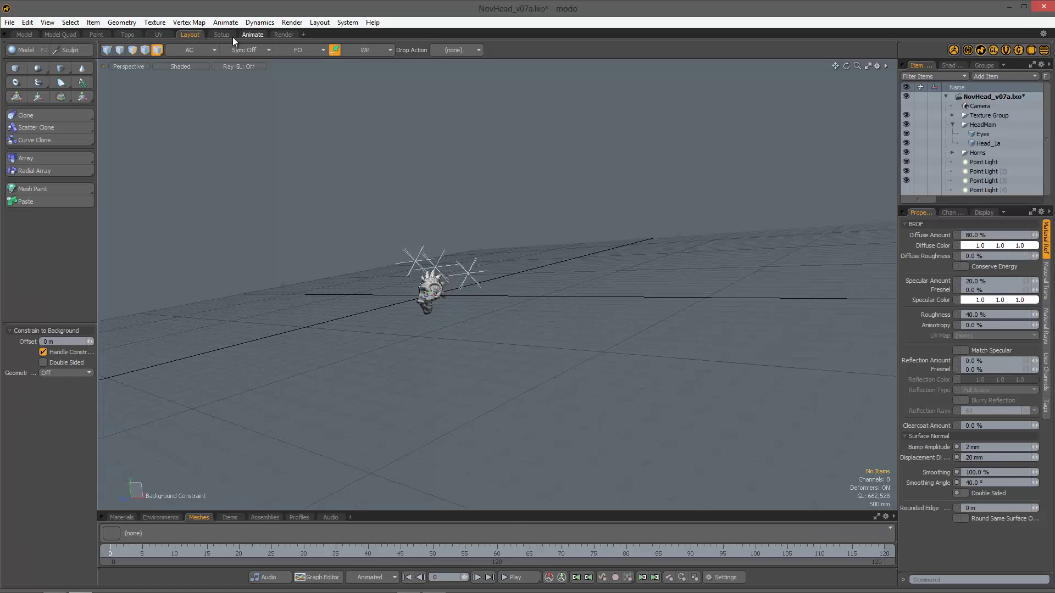
pyautogui.click(230, 36)
pyautogui.click(252, 35)
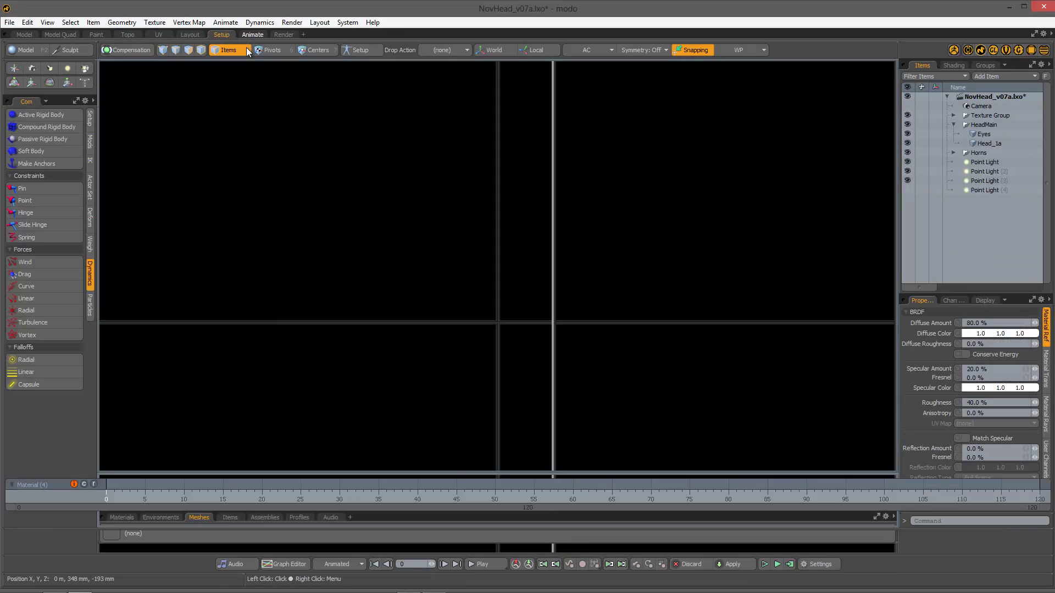
pyautogui.click(276, 35)
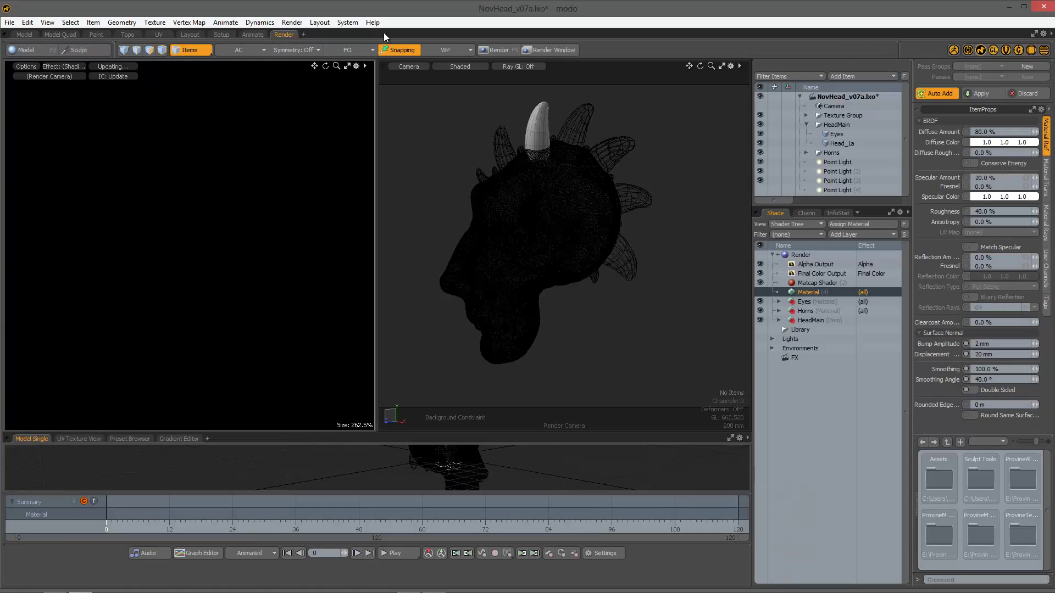
pyautogui.click(42, 35)
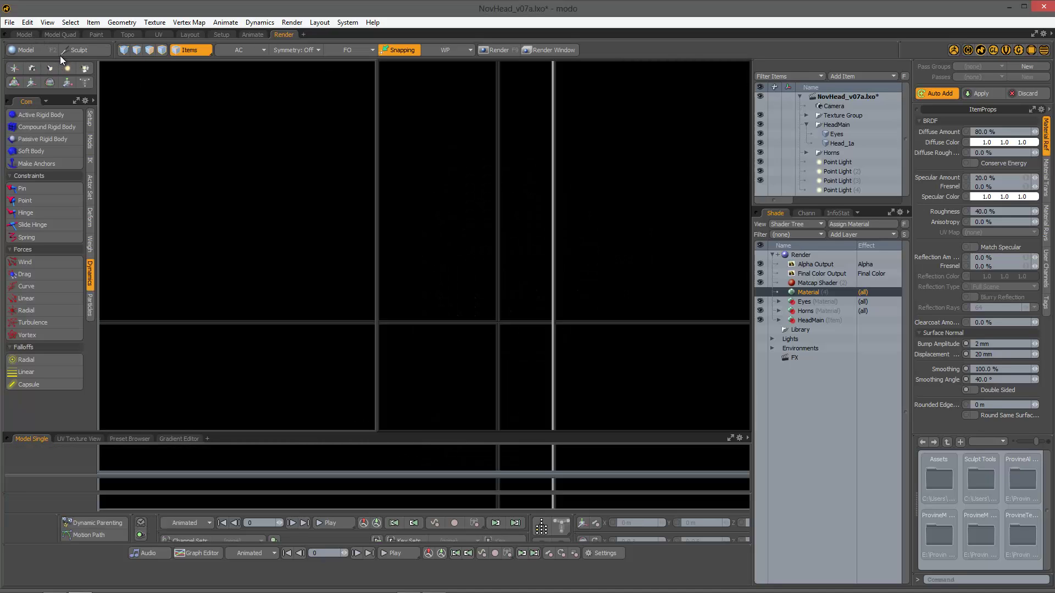
# Step: Return to the Model layout, then open and close the System menu
pyautogui.click(36, 35)
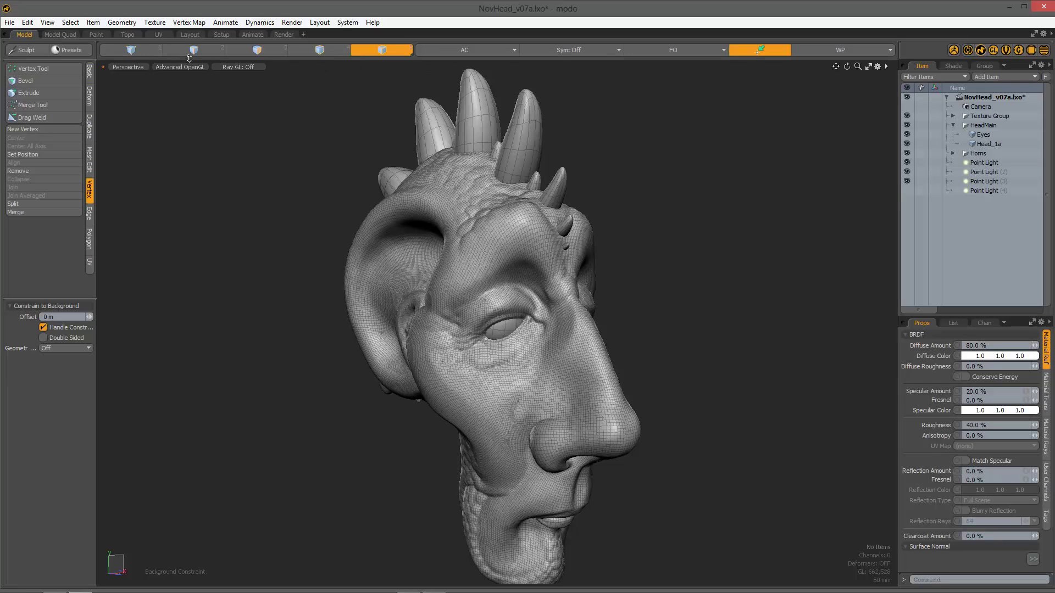
pyautogui.click(347, 22)
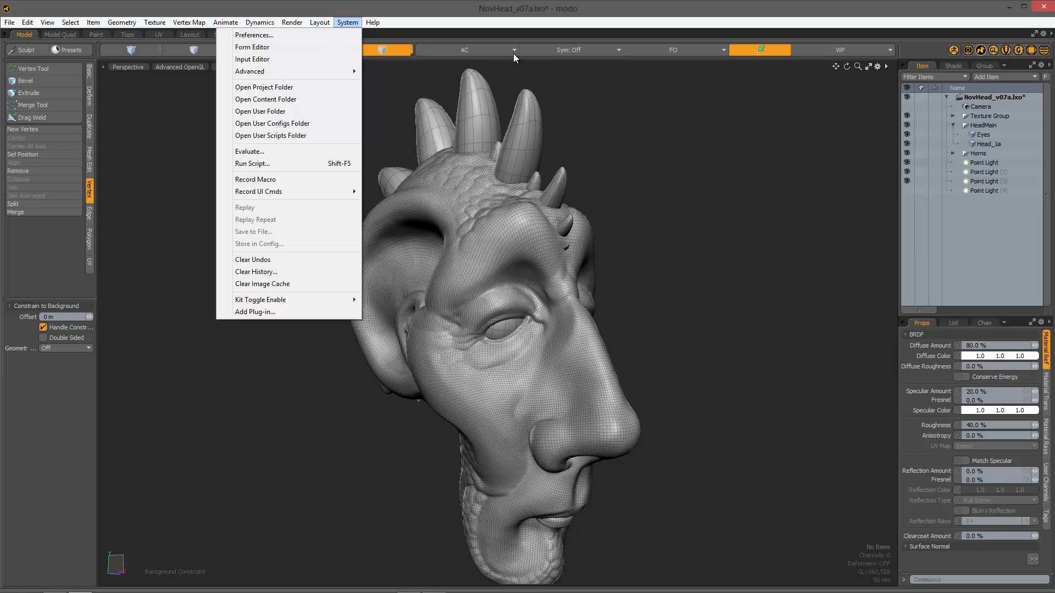
pyautogui.click(505, 27)
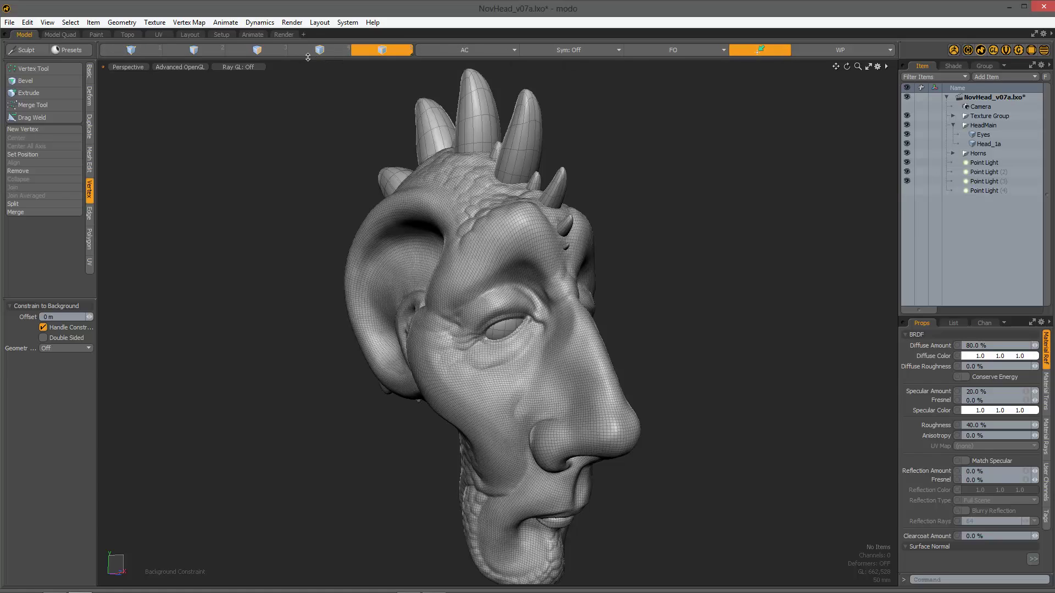
# Step: Open the Form Editor, pick toolbar forms from the interface, and select the parent modo Modes form
pyautogui.click(319, 23)
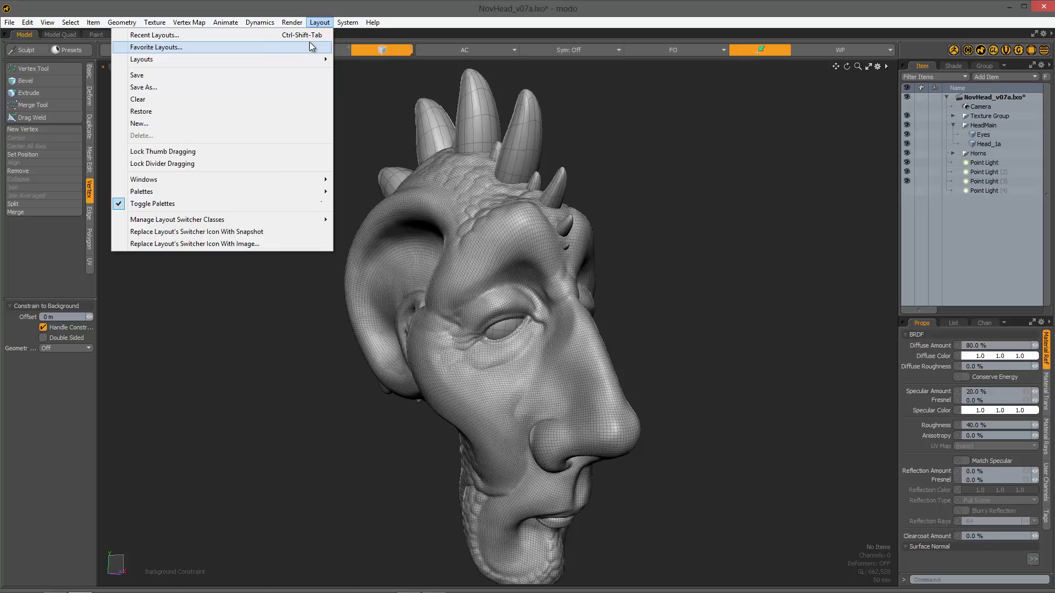
pyautogui.moveTo(349, 24)
pyautogui.click(325, 48)
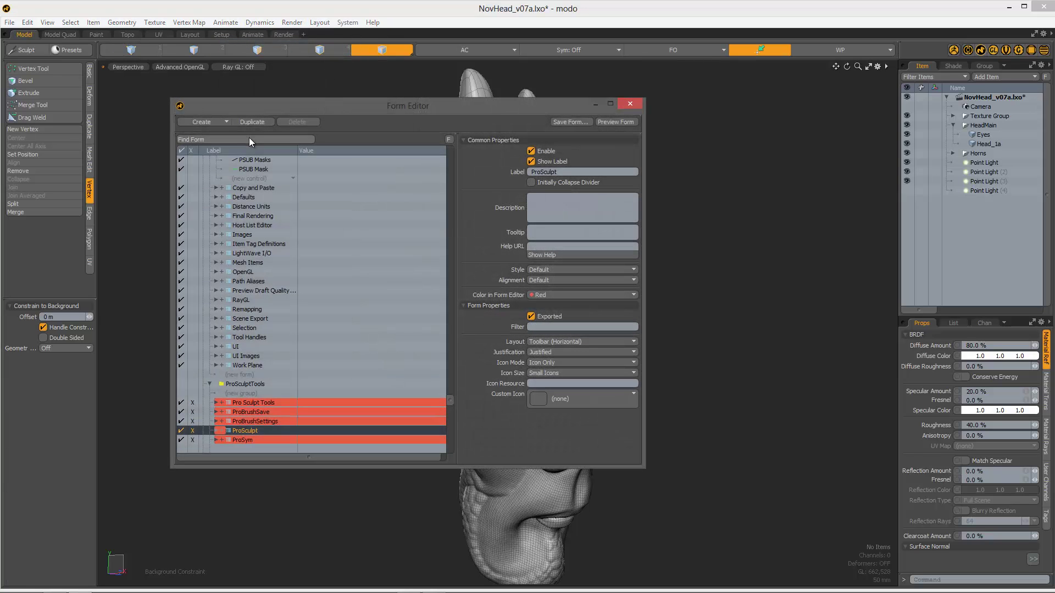
pyautogui.click(855, 48)
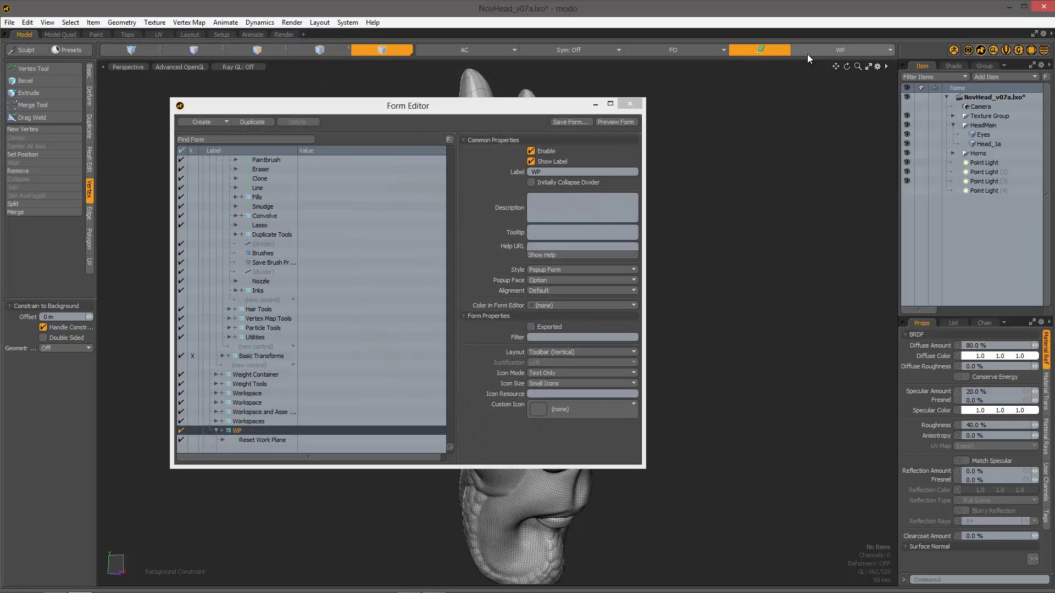
pyautogui.click(308, 140)
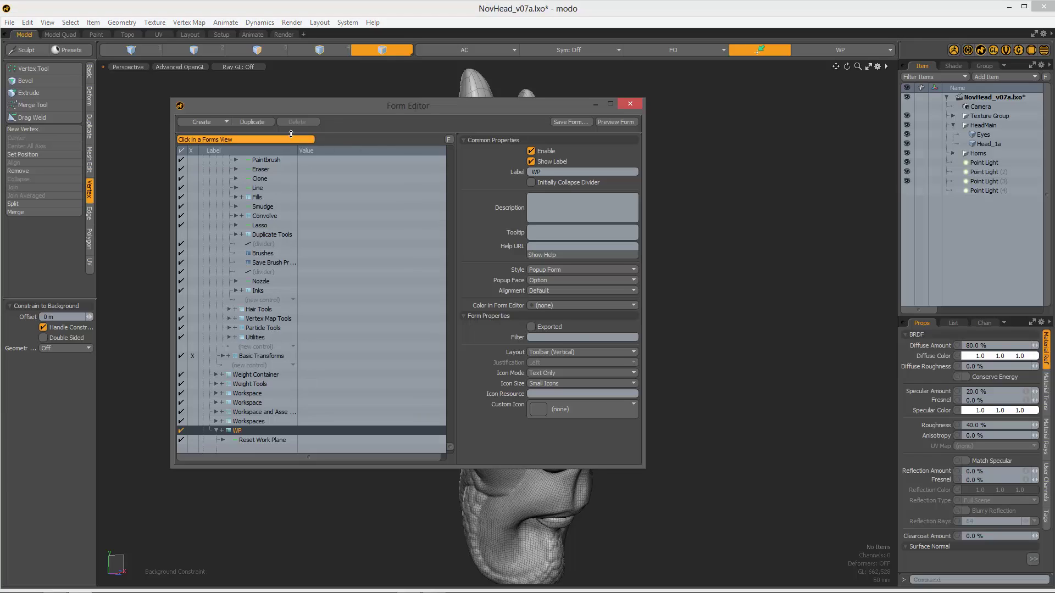
pyautogui.click(124, 55)
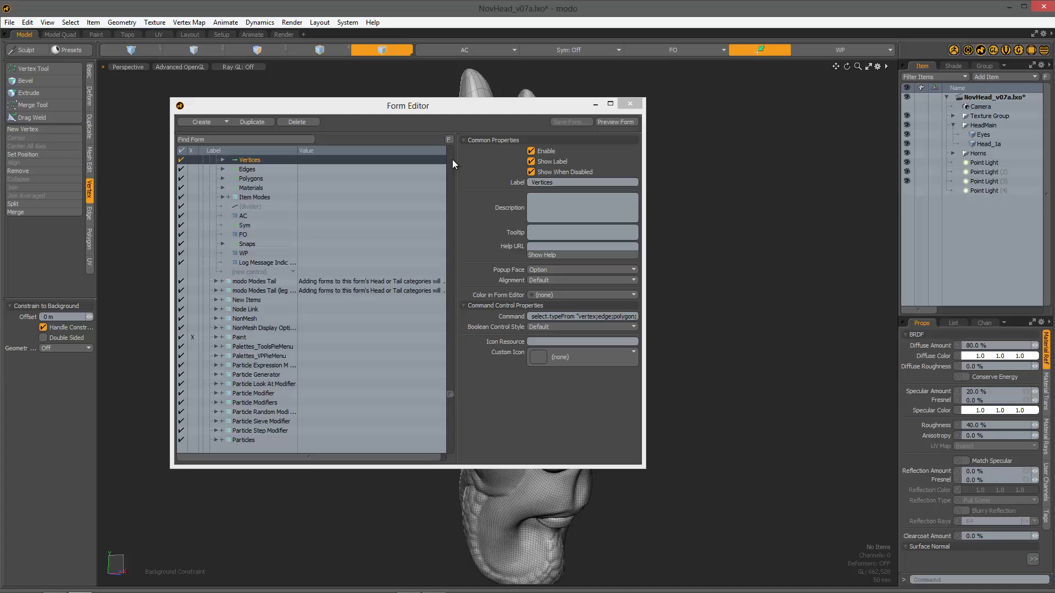
pyautogui.scroll(8, 450, 387)
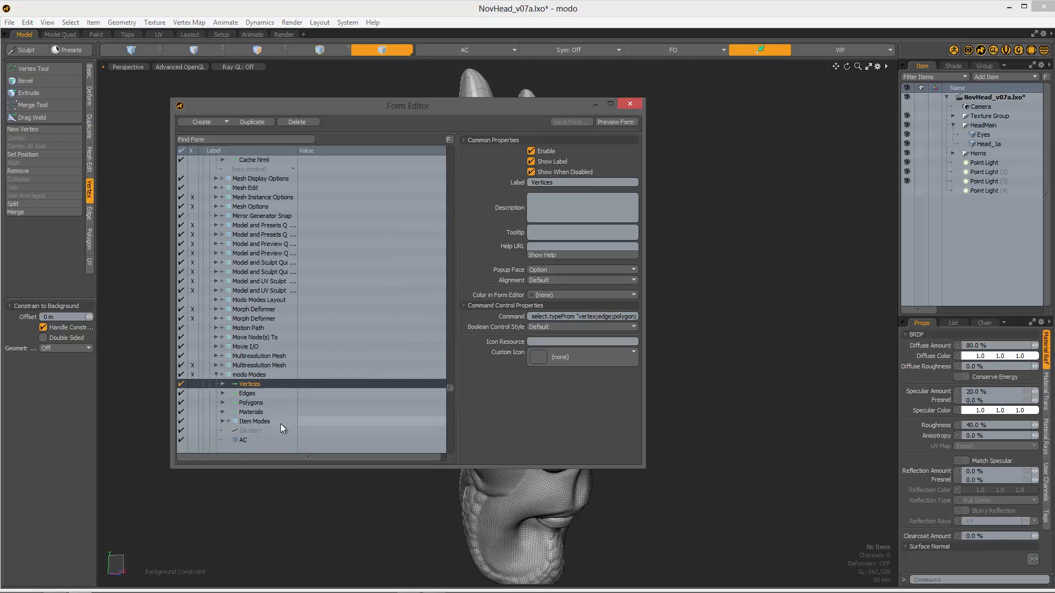
pyautogui.click(263, 374)
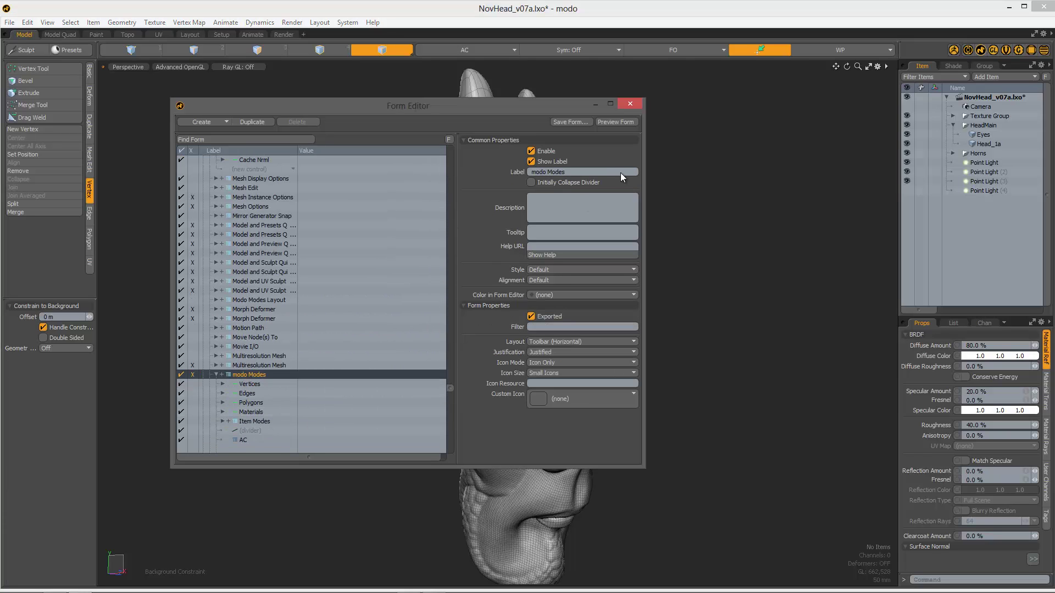
# Step: Cycle the modo Modes justification through Left, Center and Right, leaving it Justified
pyautogui.click(563, 351)
pyautogui.click(571, 326)
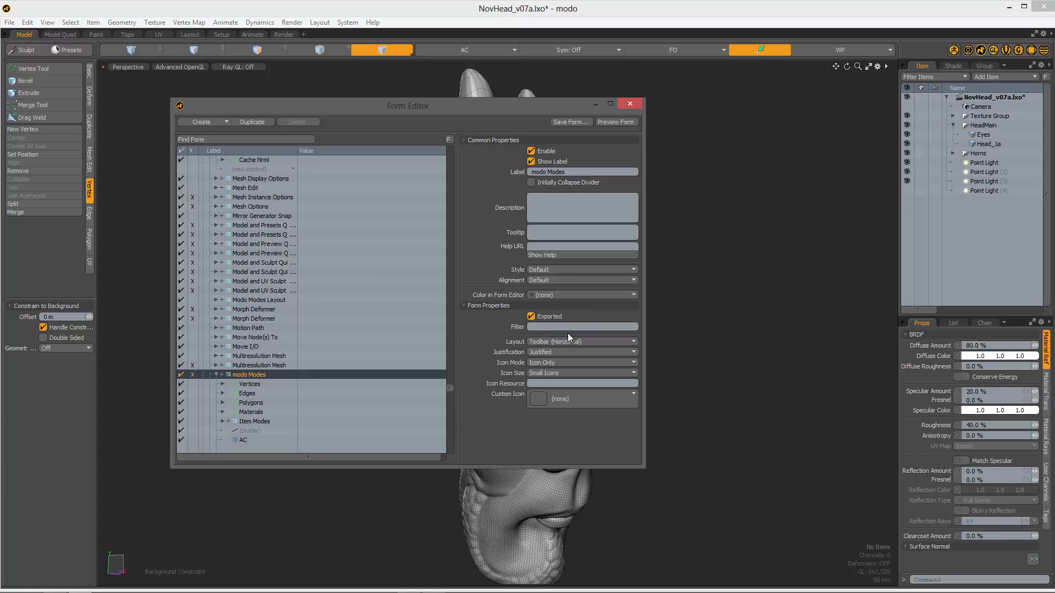
pyautogui.click(556, 363)
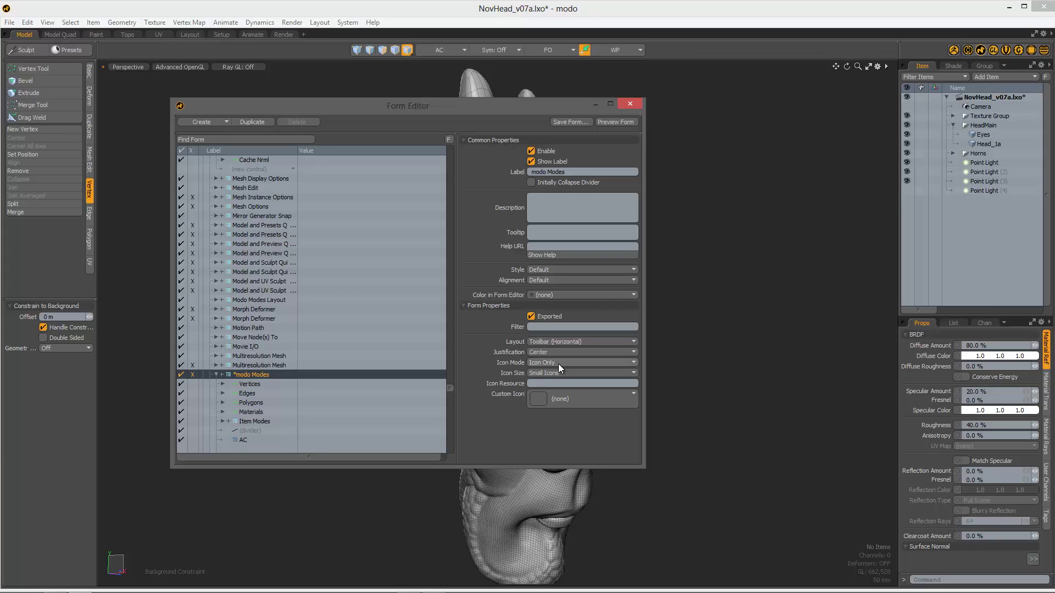
pyautogui.click(556, 352)
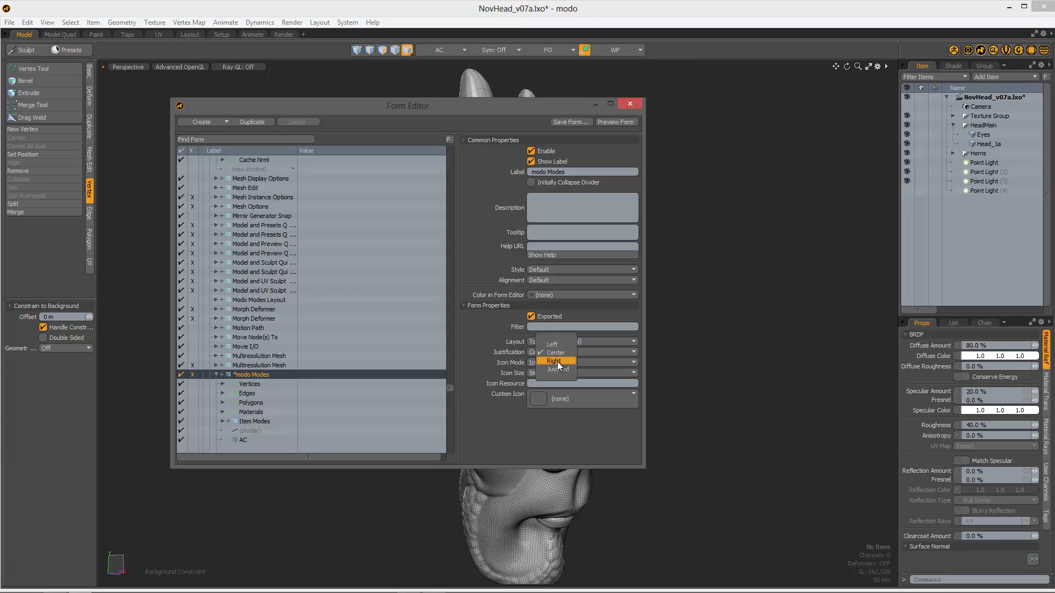
pyautogui.click(557, 362)
pyautogui.click(553, 352)
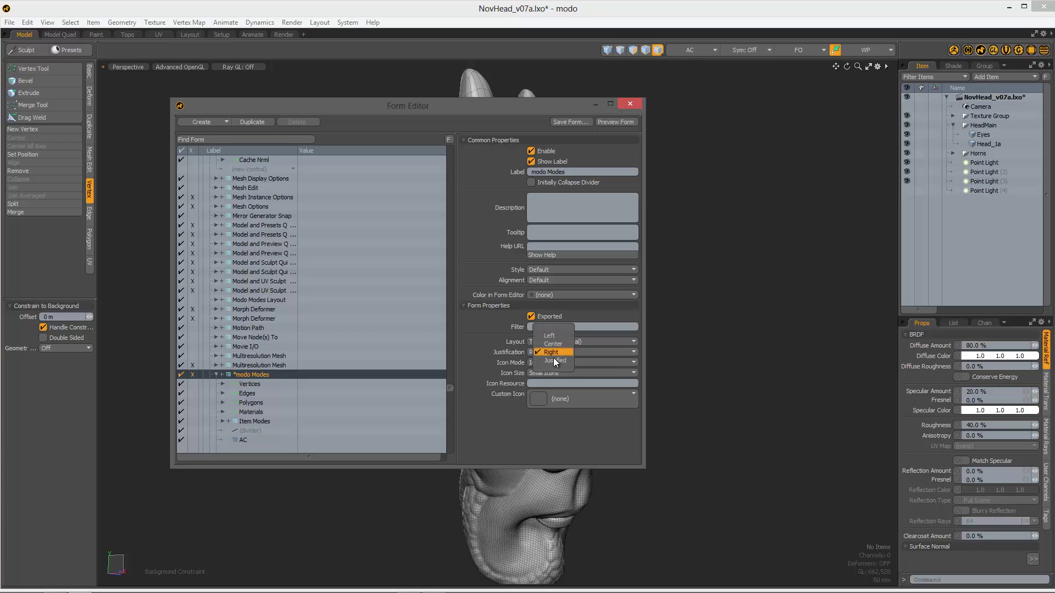
pyautogui.click(554, 361)
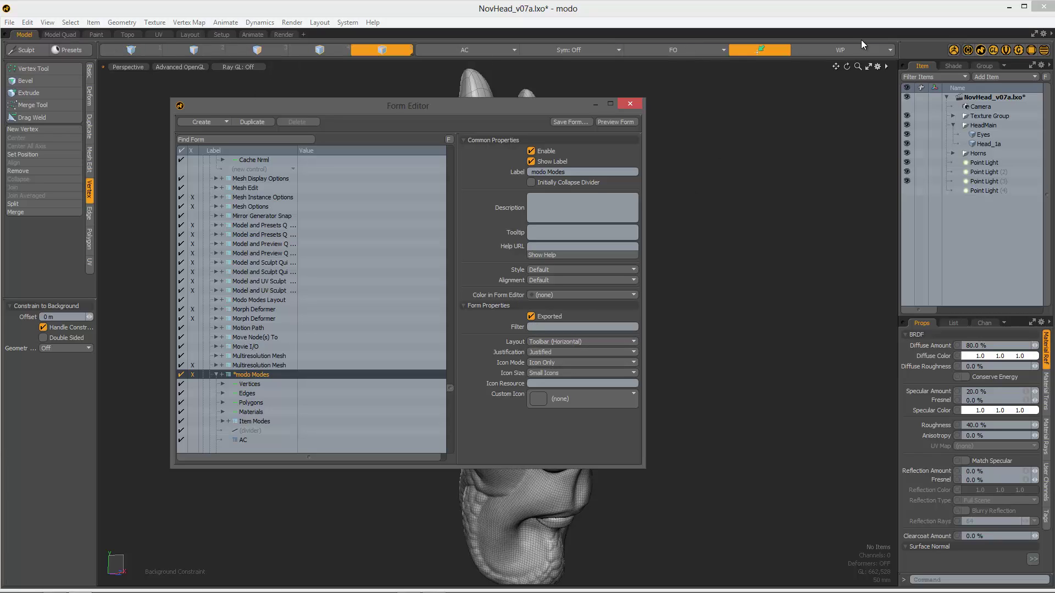
# Step: Close the Form Editor and orbit the head to a left-facing three-quarter view
pyautogui.click(630, 104)
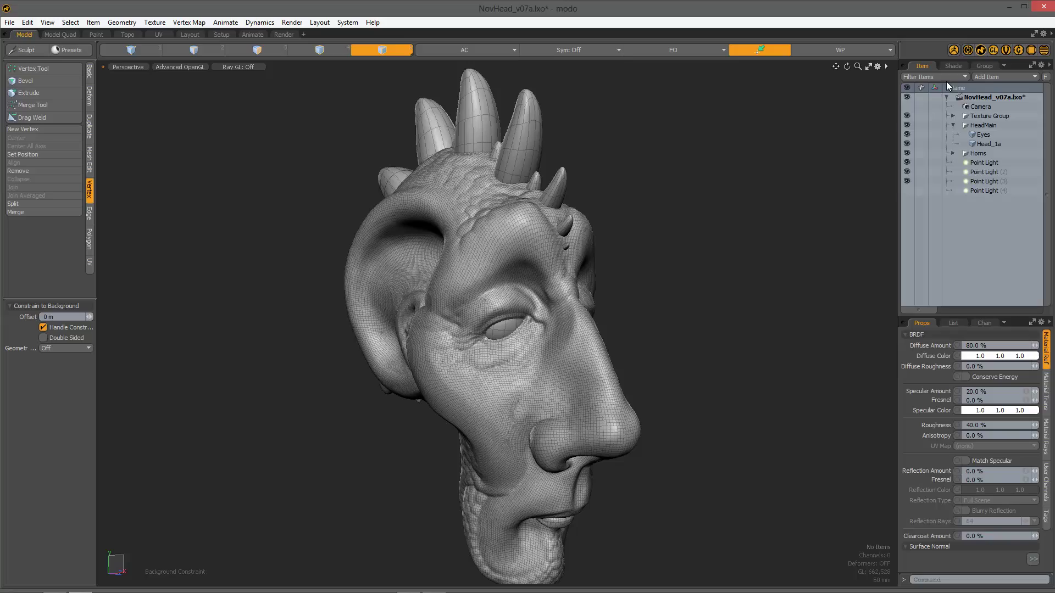
pyautogui.moveTo(612, 284); pyautogui.dragTo(680, 280, button='middle')
pyautogui.moveTo(481, 282); pyautogui.dragTo(308, 113, button='middle')
# Step: Switch to the ProSculpt layout and turn the head toward the viewer
pyautogui.hotkey('ctrl', 'Tab')
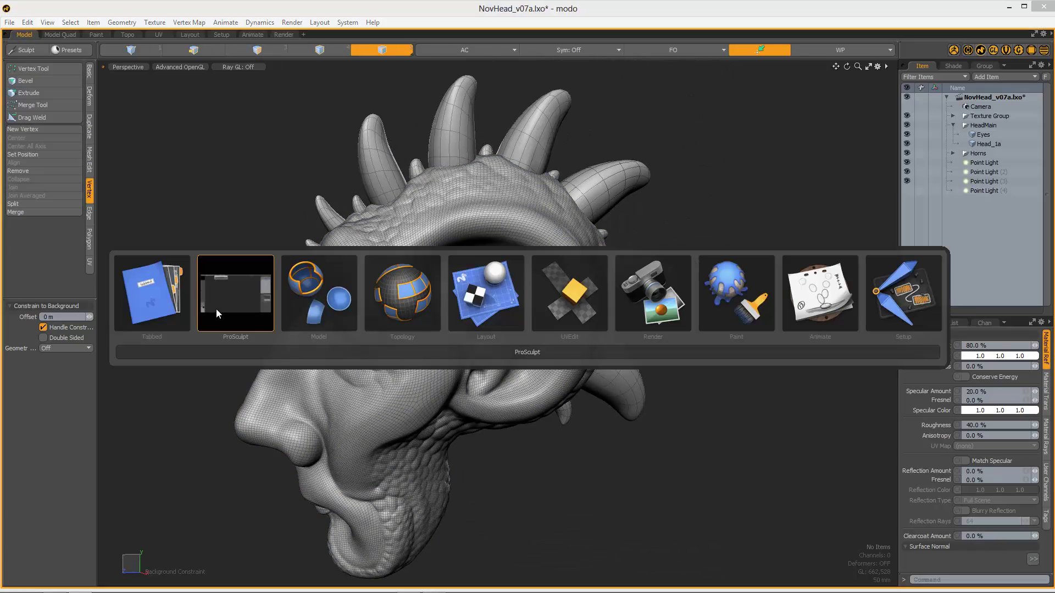
pyautogui.click(248, 308)
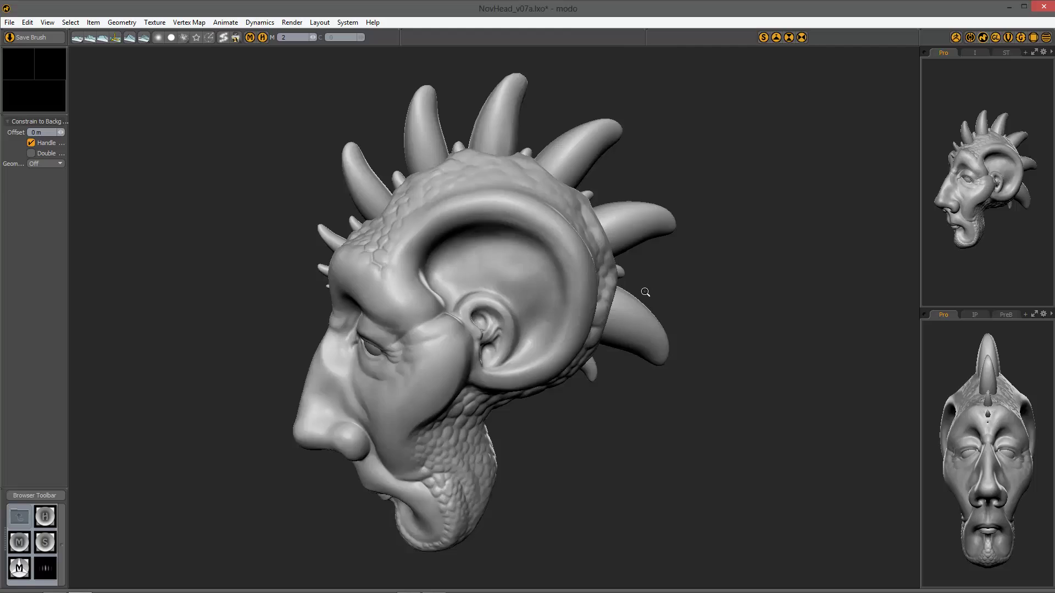
pyautogui.scroll(-3, 654, 258)
pyautogui.moveTo(666, 222)
pyautogui.mouseDown(button='middle')
pyautogui.moveTo(566, 292)
pyautogui.moveTo(690, 207)
pyautogui.moveTo(678, 226)
pyautogui.moveTo(706, 219)
pyautogui.mouseUp(button='middle')
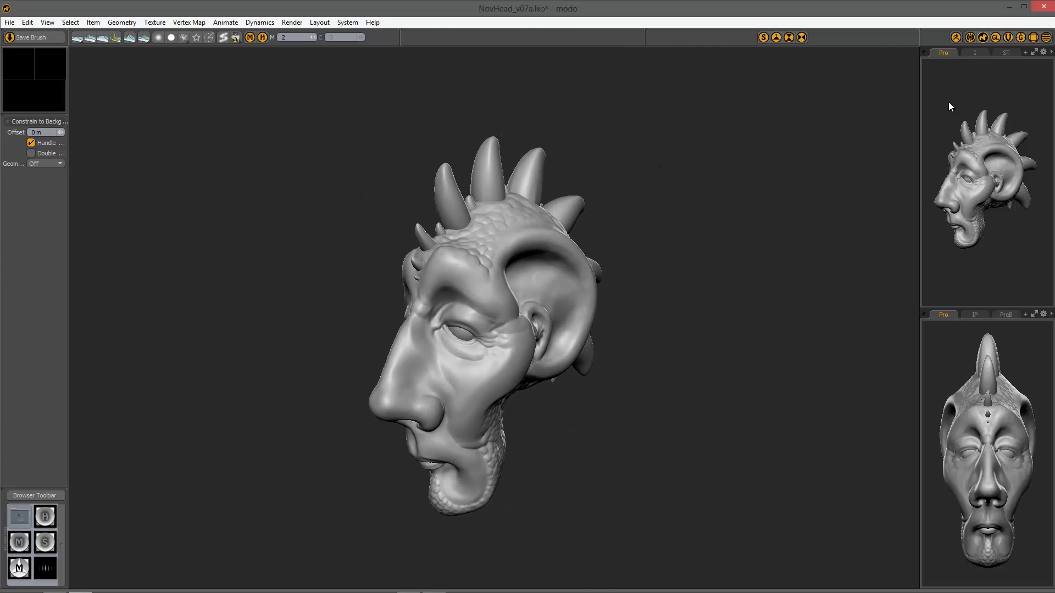
# Step: Inspect the shader tree, full material properties and Final Color Output settings
pyautogui.click(976, 52)
pyautogui.click(1006, 53)
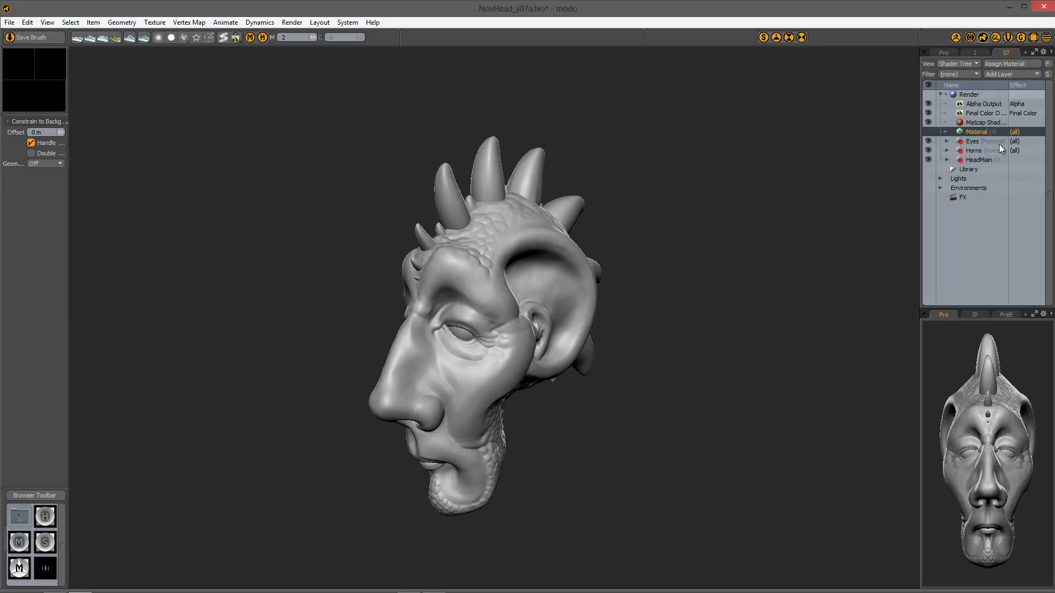
pyautogui.click(988, 316)
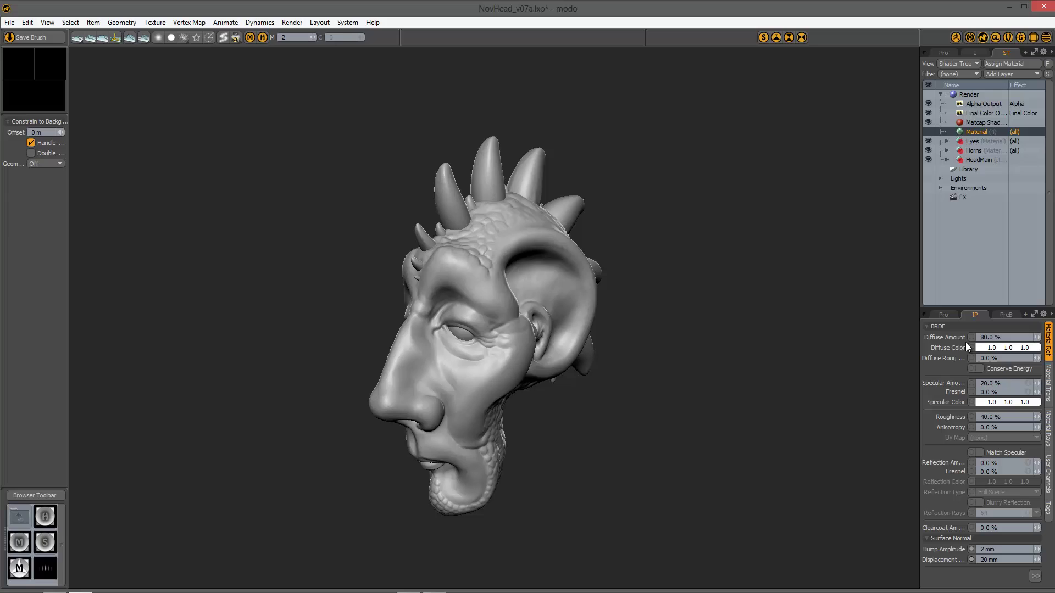
pyautogui.click(981, 114)
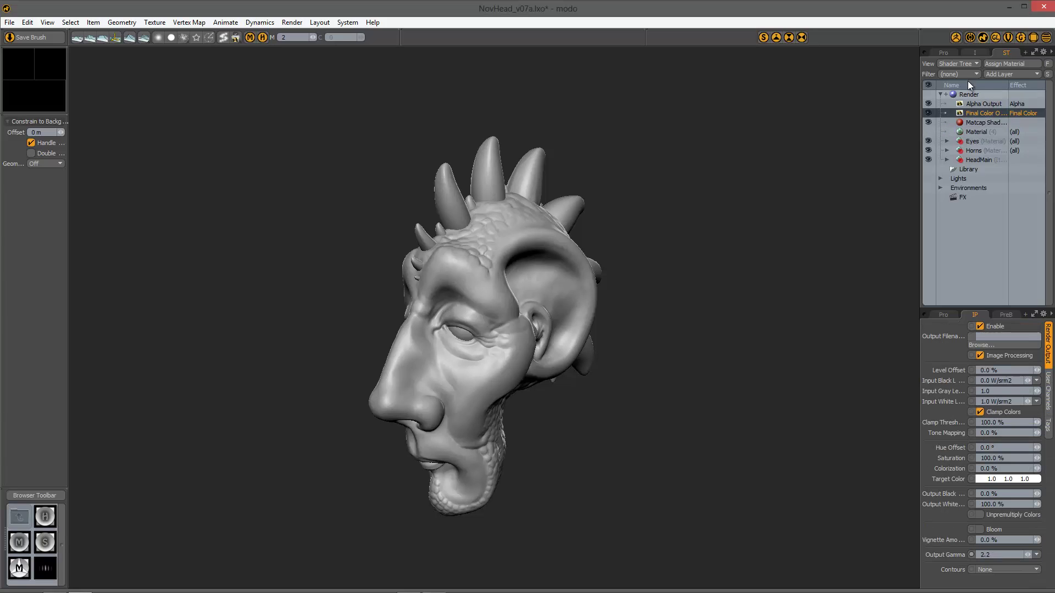
# Step: Back in the item list, select the Eyes and Head_1a meshes, then clear the selection
pyautogui.click(972, 53)
pyautogui.click(1008, 111)
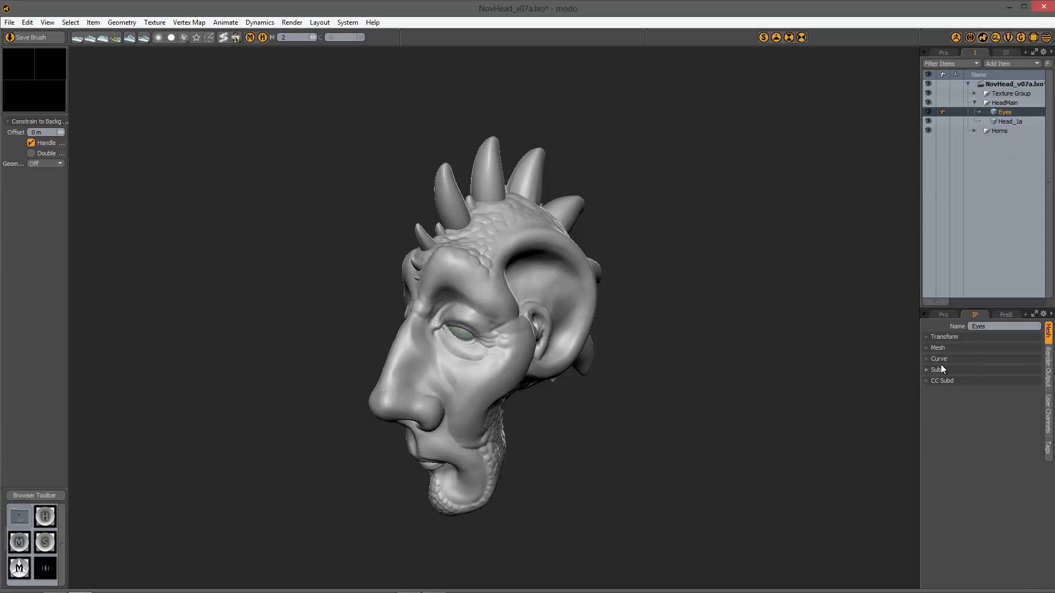
pyautogui.click(1010, 121)
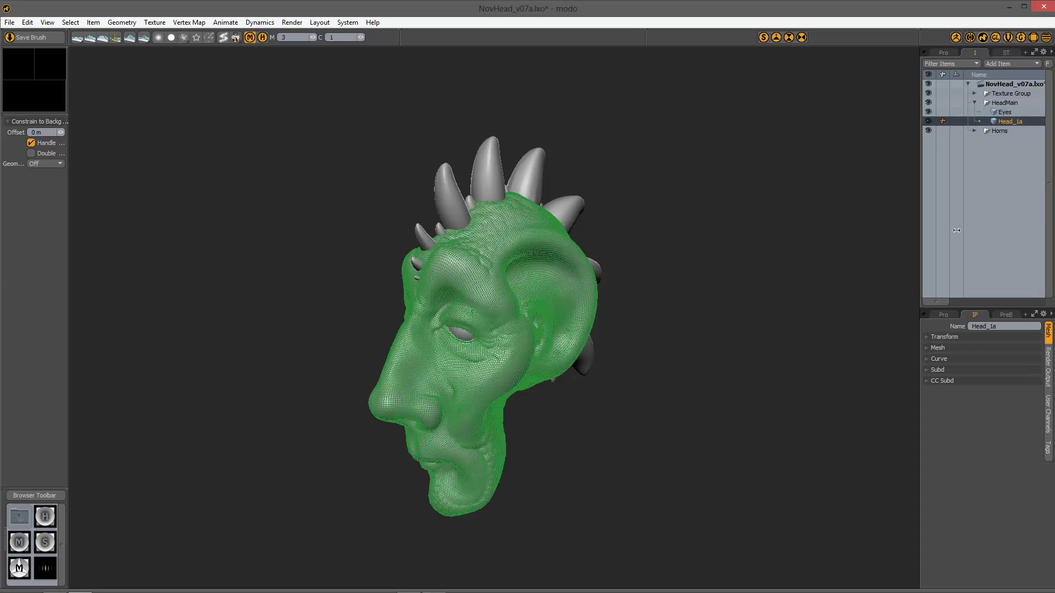
pyautogui.keyDown('alt'); pyautogui.moveTo(550, 330); pyautogui.dragTo(611, 329); pyautogui.keyUp('alt')
pyautogui.click(724, 306)
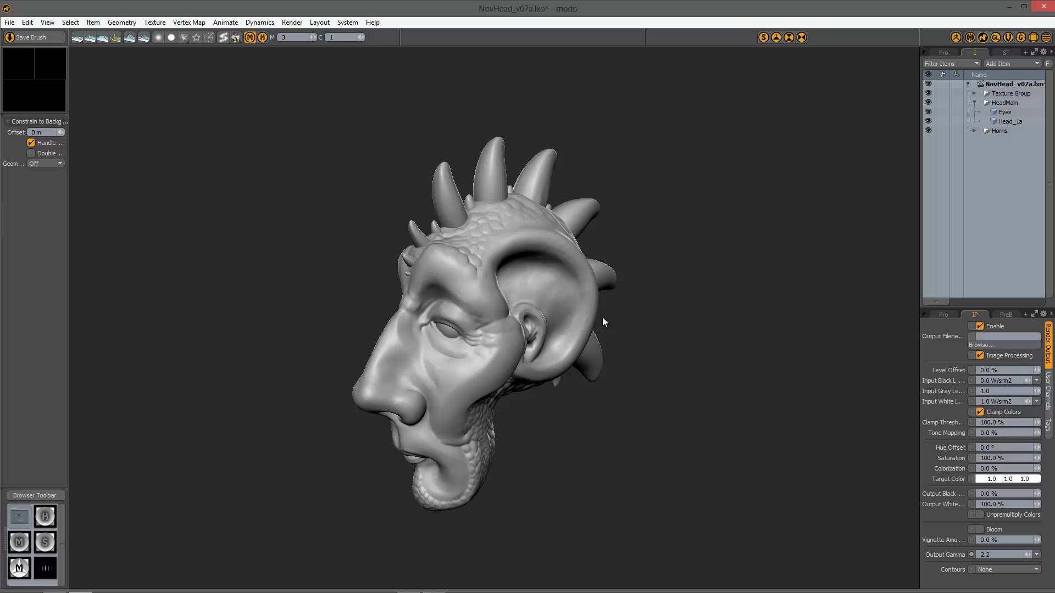
# Step: Orbit to check the ear and horns, then select the head mesh from the front
pyautogui.keyDown('alt'); pyautogui.moveTo(670, 344); pyautogui.dragTo(509, 169); pyautogui.keyUp('alt')
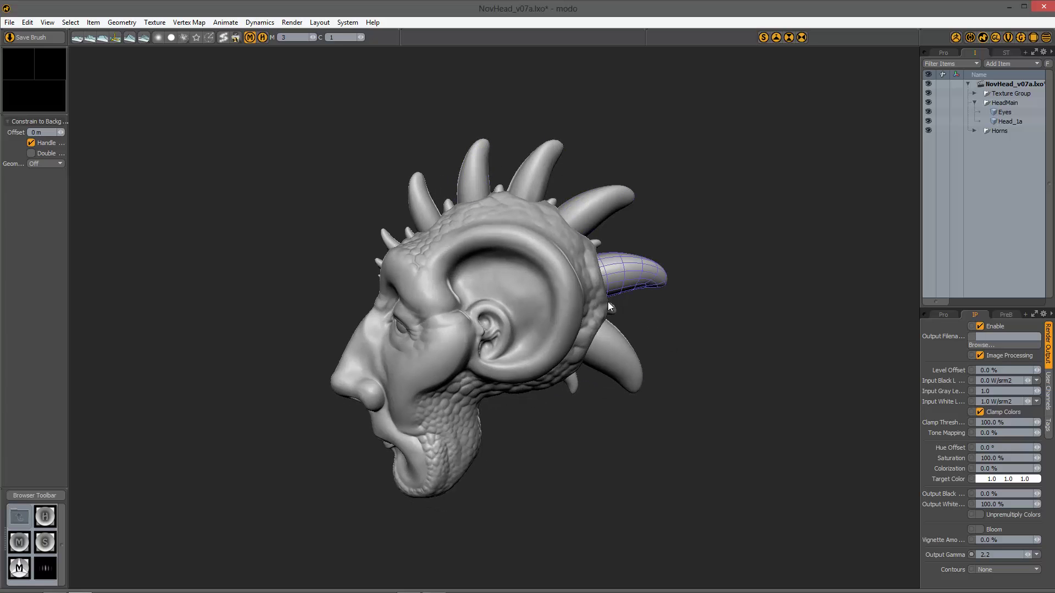
pyautogui.keyDown('alt'); pyautogui.moveTo(323, 240); pyautogui.dragTo(462, 170); pyautogui.keyUp('alt')
pyautogui.click(507, 206)
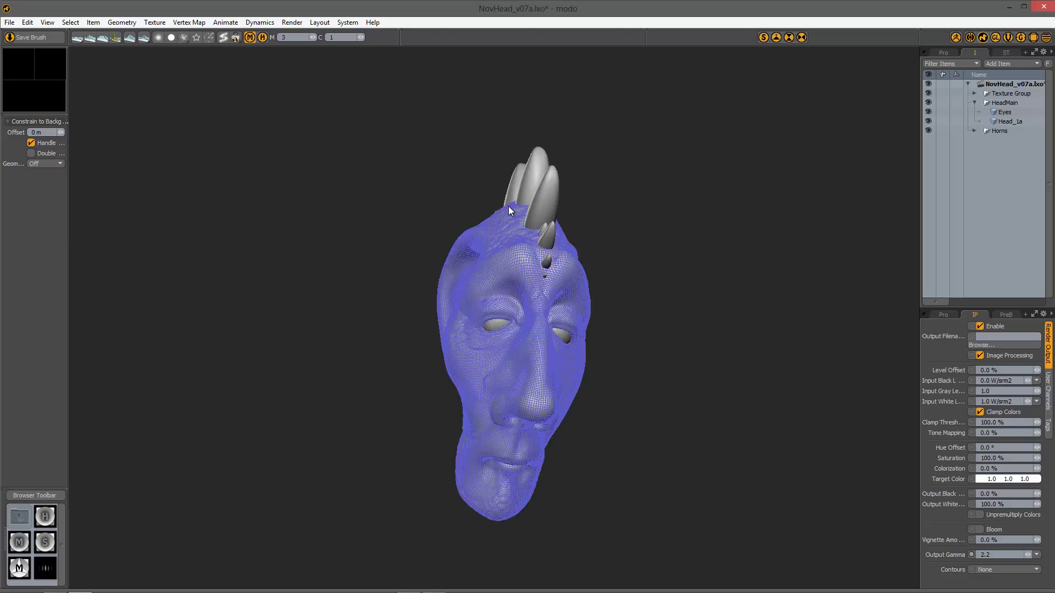
# Step: Expand the Horns group in the item list and select Horn_9
pyautogui.scroll(5, 502, 261)
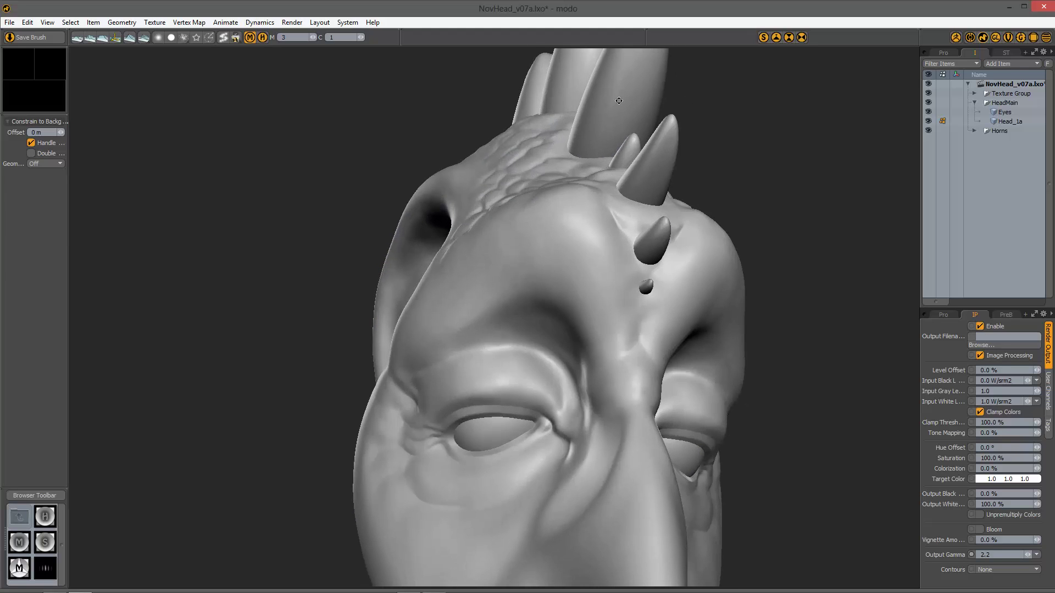
pyautogui.keyDown('alt'); pyautogui.moveTo(533, 241); pyautogui.dragTo(599, 220); pyautogui.keyUp('alt')
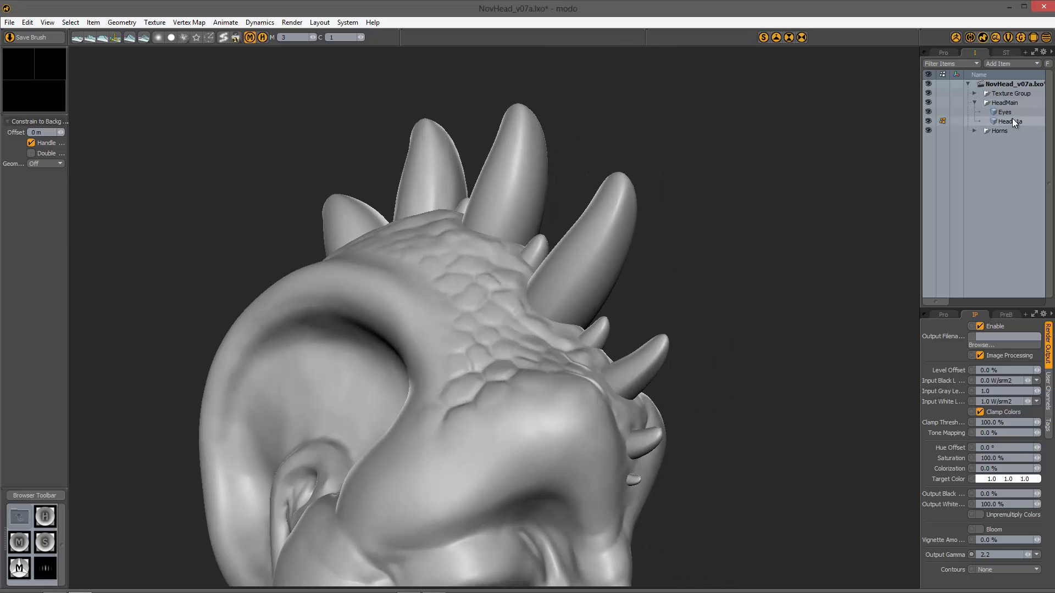
pyautogui.click(974, 131)
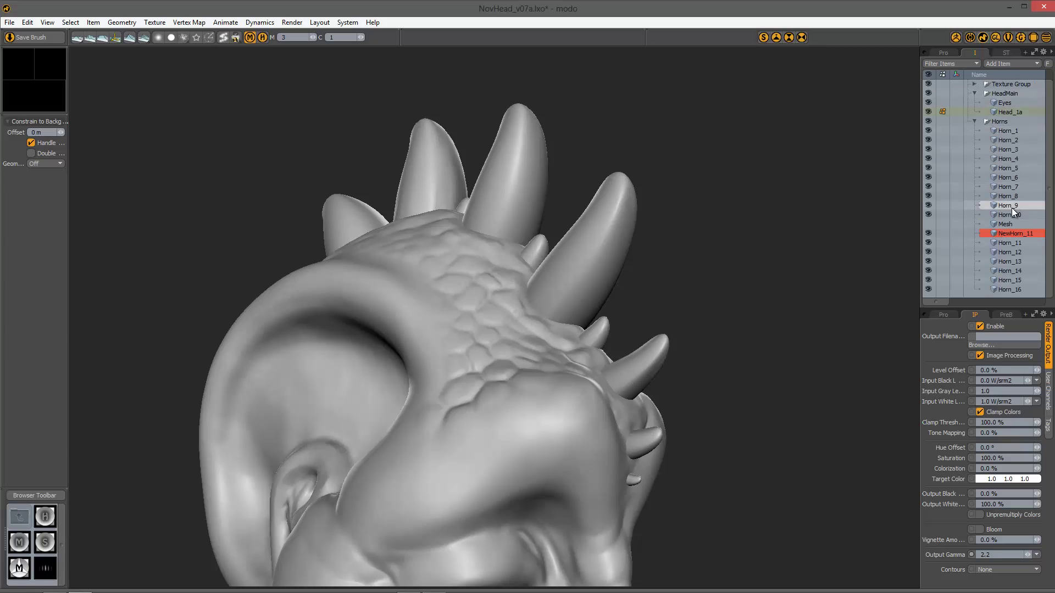
pyautogui.click(1007, 205)
# Step: Orbit around the head to inspect Horn_9 from several angles
pyautogui.keyDown('alt'); pyautogui.moveTo(769, 357); pyautogui.dragTo(546, 196); pyautogui.keyUp('alt')
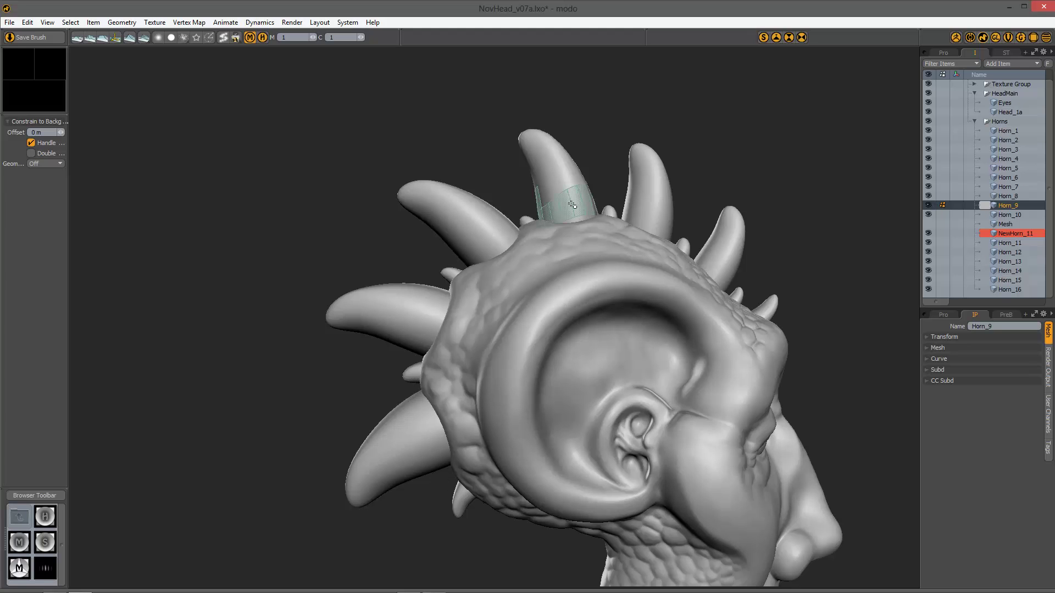
pyautogui.keyDown('ctrl'); pyautogui.keyDown('alt'); pyautogui.moveTo(635, 138); pyautogui.dragTo(658, 247); pyautogui.keyUp('alt'); pyautogui.keyUp('ctrl')
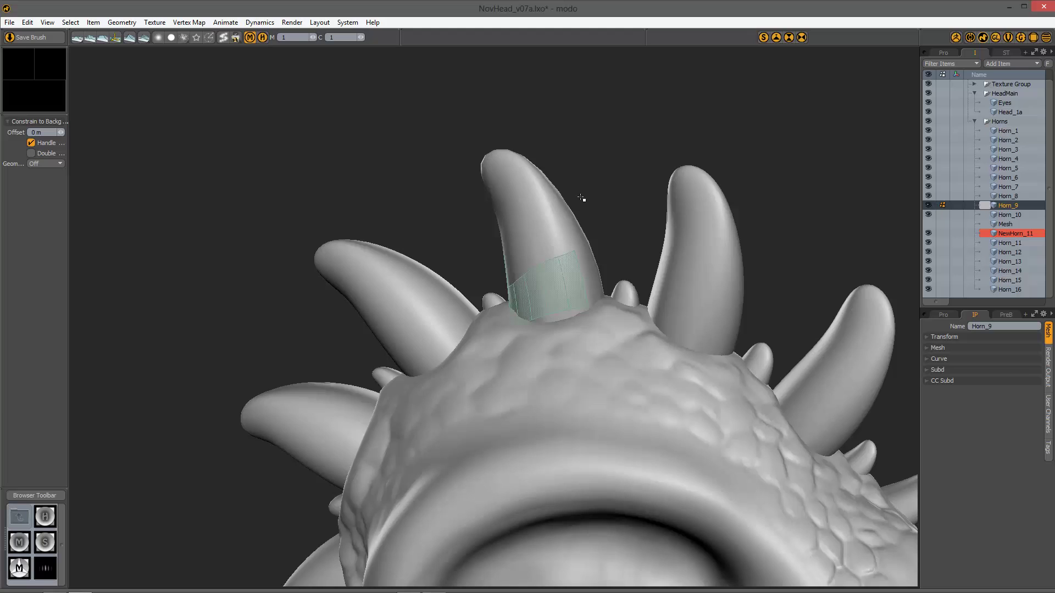
pyautogui.moveTo(529, 232); pyautogui.dragTo(458, 272, button='middle')
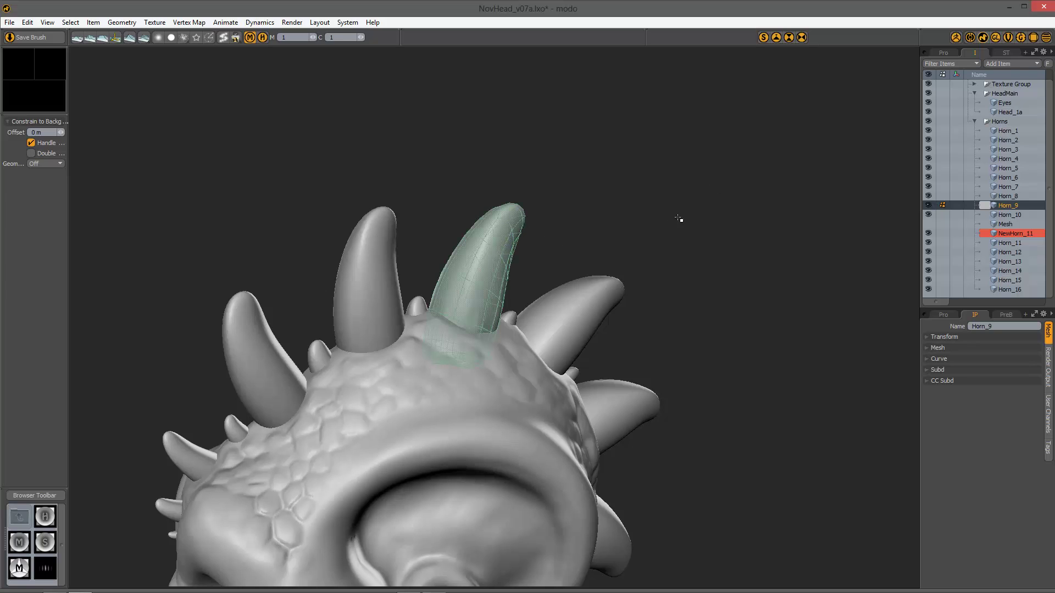
pyautogui.moveTo(588, 230); pyautogui.dragTo(680, 228, button='middle')
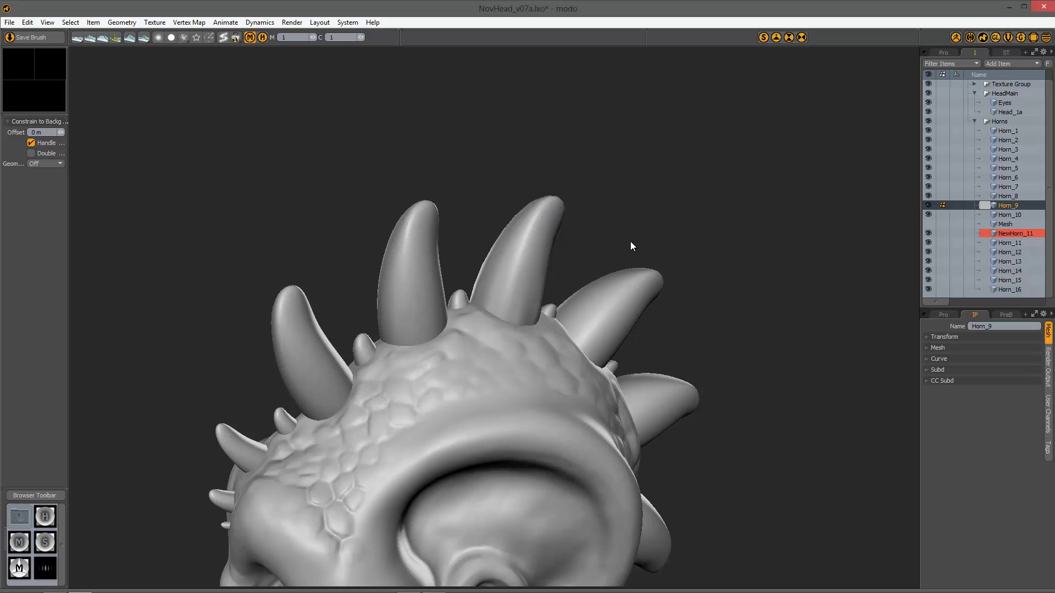
pyautogui.moveTo(641, 307); pyautogui.dragTo(744, 271, button='middle')
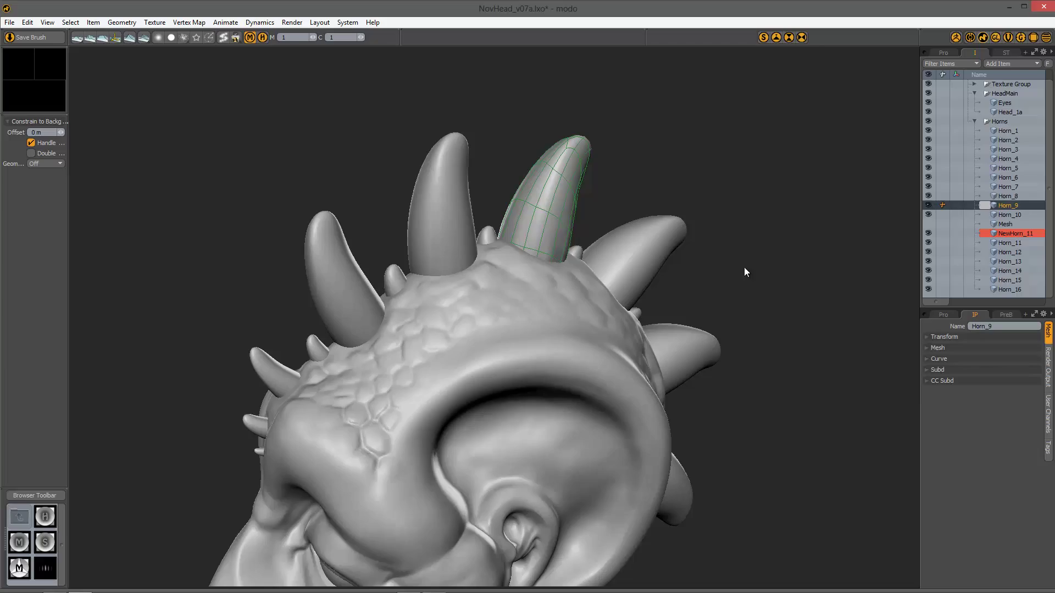
# Step: Add Head_1a to the selection, then select only NewHorn_11 and orbit around it
pyautogui.click(595, 306)
pyautogui.moveTo(690, 294); pyautogui.dragTo(790, 192, button='middle')
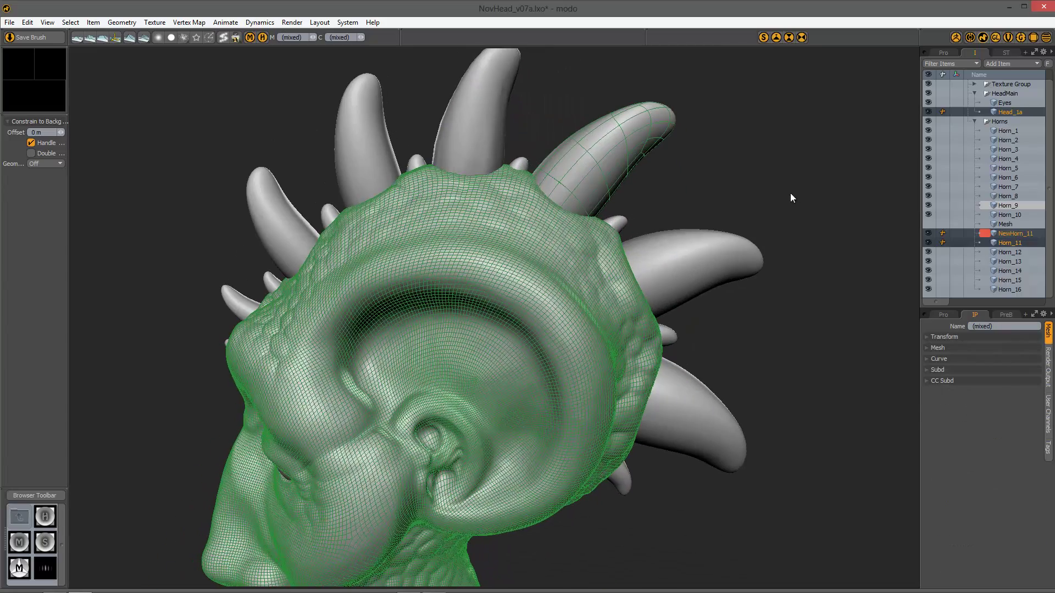
pyautogui.click(709, 254)
pyautogui.moveTo(709, 254); pyautogui.dragTo(674, 288, button='middle')
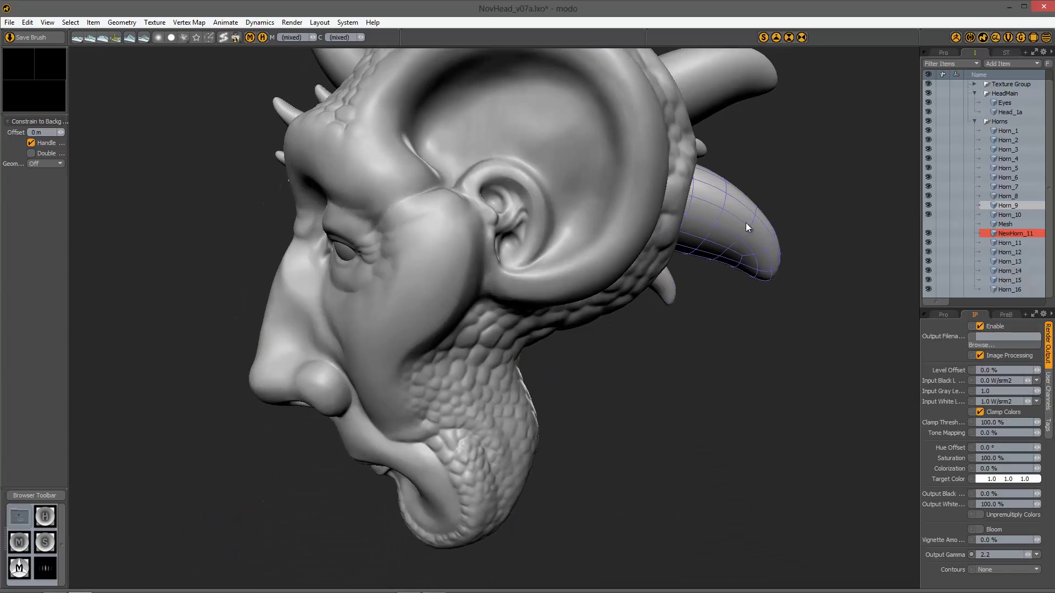
pyautogui.moveTo(746, 223); pyautogui.dragTo(621, 260, button='middle')
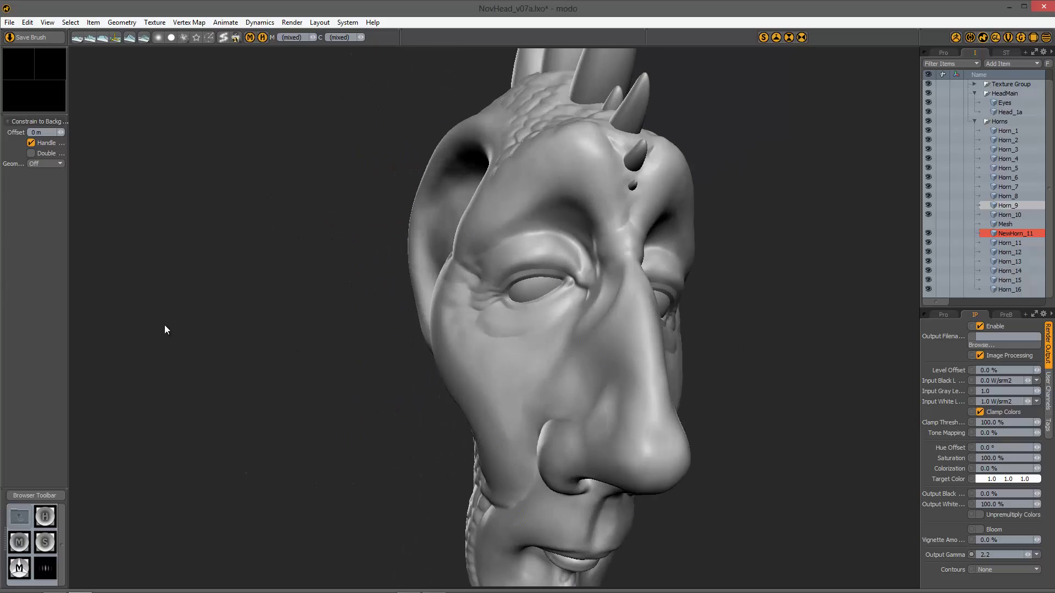
pyautogui.moveTo(316, 335); pyautogui.dragTo(756, 186, button='middle')
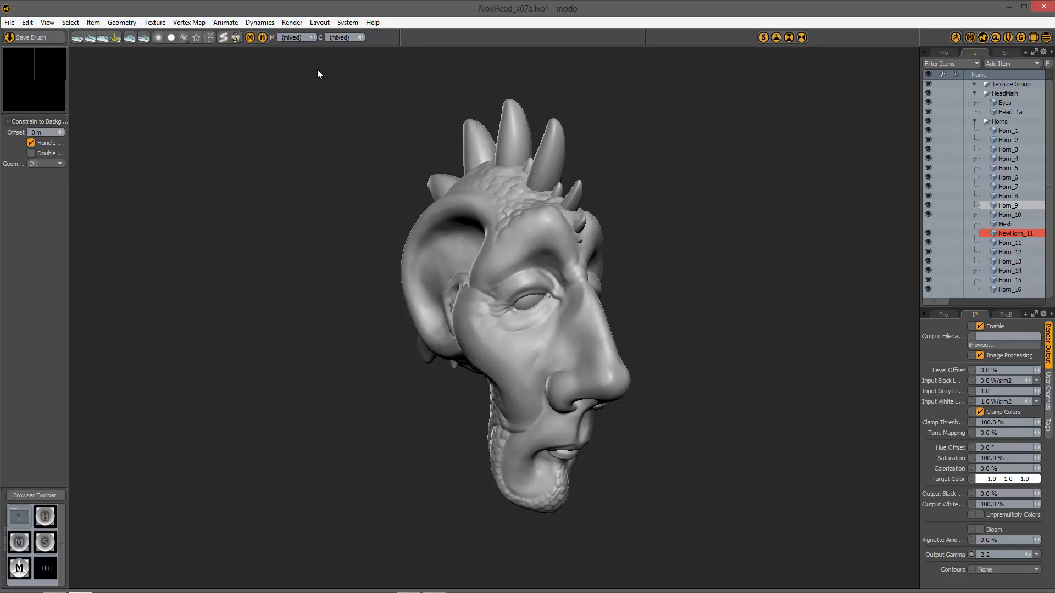
pyautogui.click(340, 24)
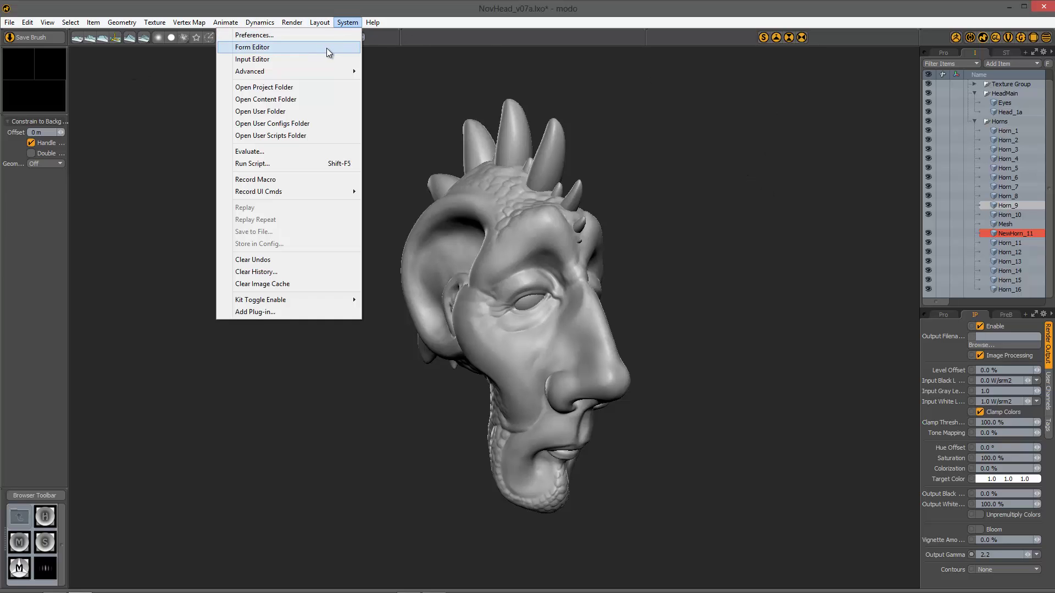
pyautogui.click(328, 47)
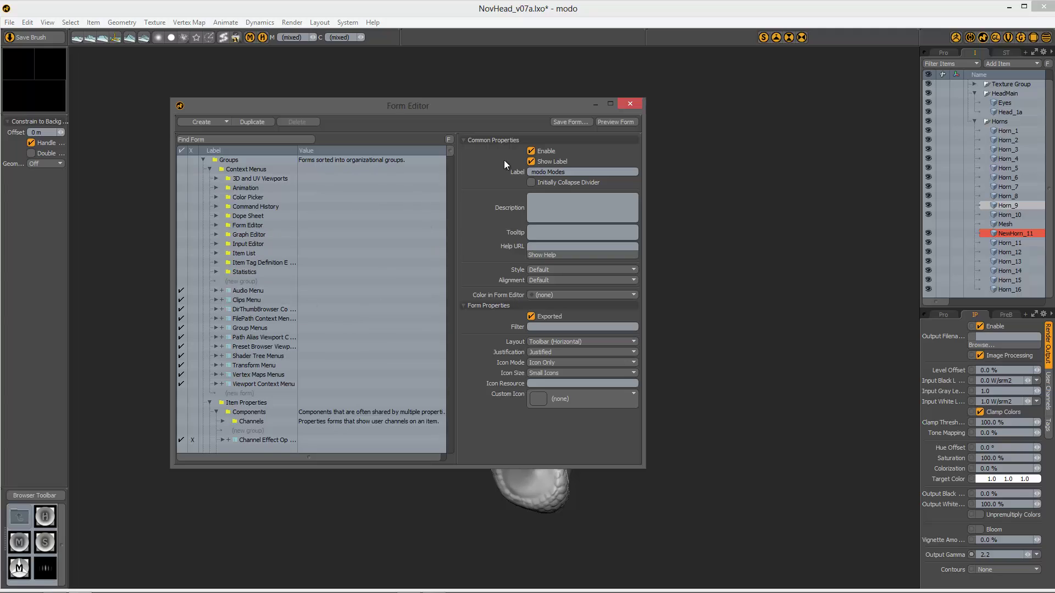
pyautogui.click(209, 169)
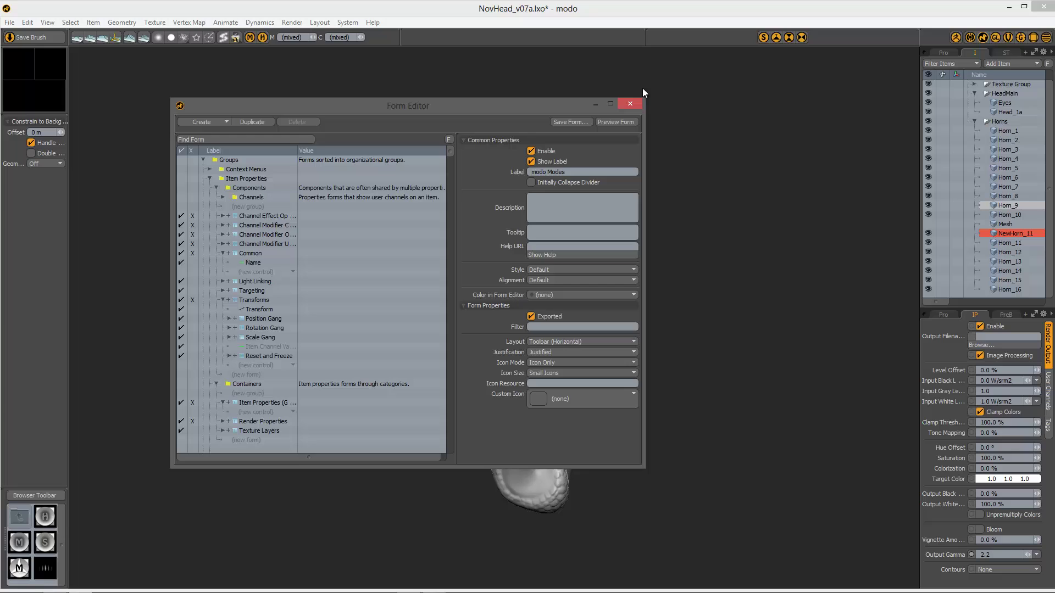
pyautogui.click(631, 103)
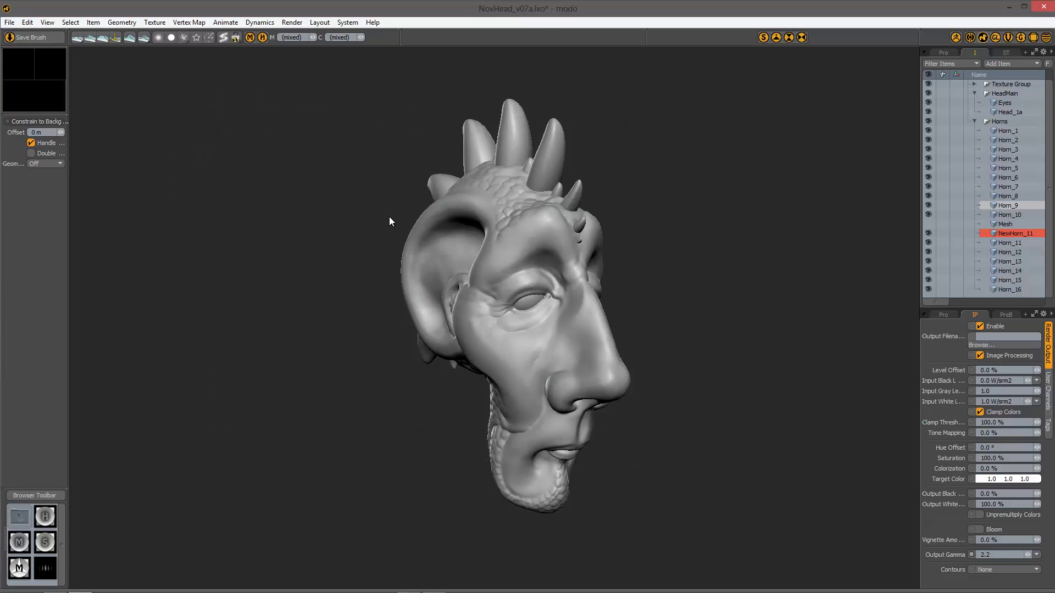
pyautogui.hotkey('ctrl', 'Tab')
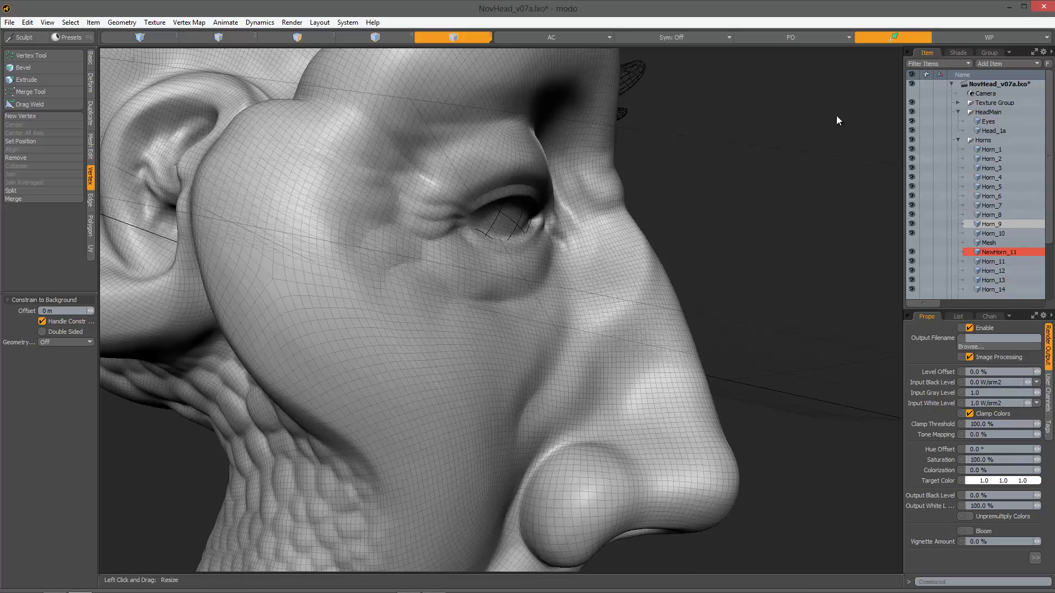
pyautogui.keyDown('alt'); pyautogui.moveTo(837, 118); pyautogui.dragTo(539, 356); pyautogui.keyUp('alt')
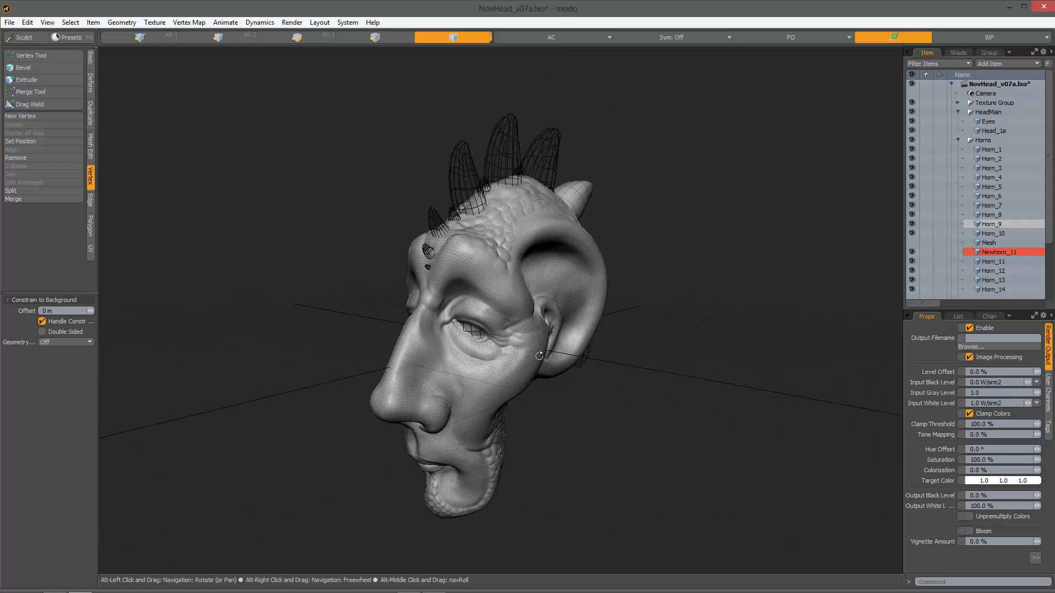
pyautogui.scroll(2, 539, 356)
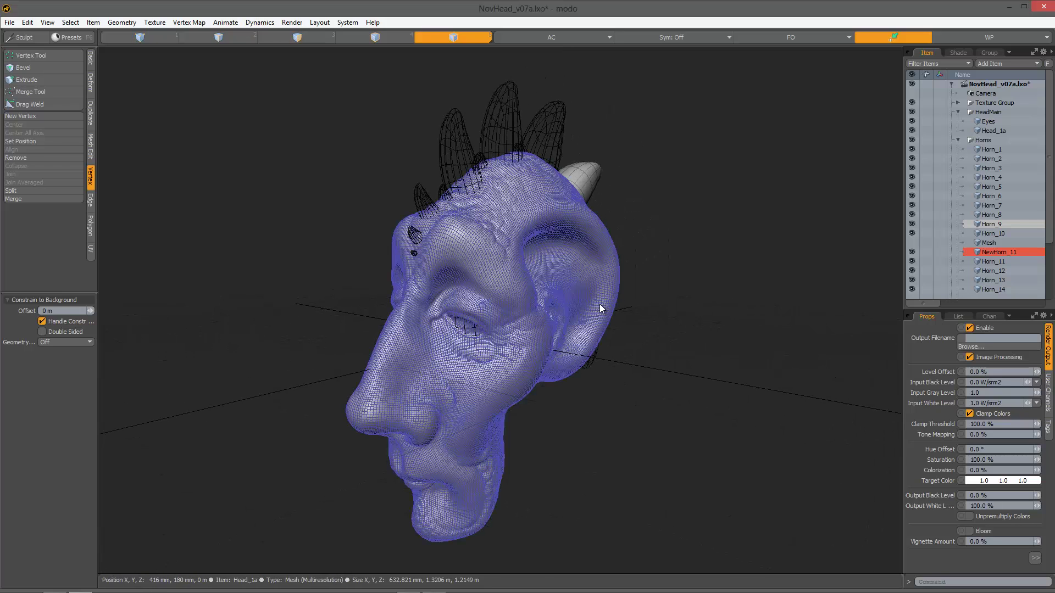
pyautogui.keyDown('alt'); pyautogui.moveTo(678, 337); pyautogui.dragTo(696, 325); pyautogui.keyUp('alt')
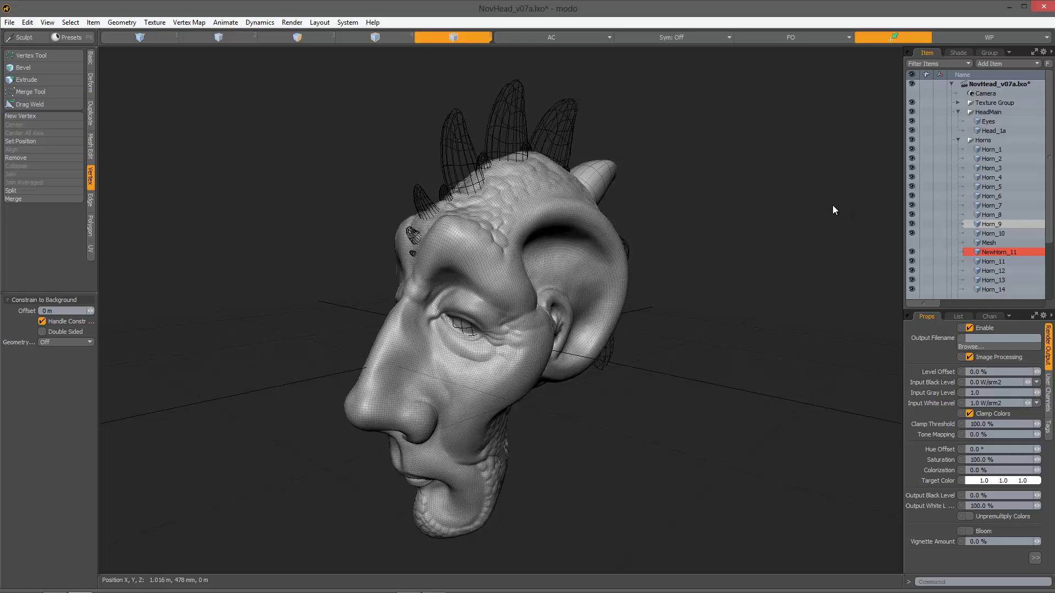
pyautogui.keyDown('ctrl'); pyautogui.keyDown('alt'); pyautogui.moveTo(744, 226); pyautogui.dragTo(533, 311); pyautogui.keyUp('alt'); pyautogui.keyUp('ctrl')
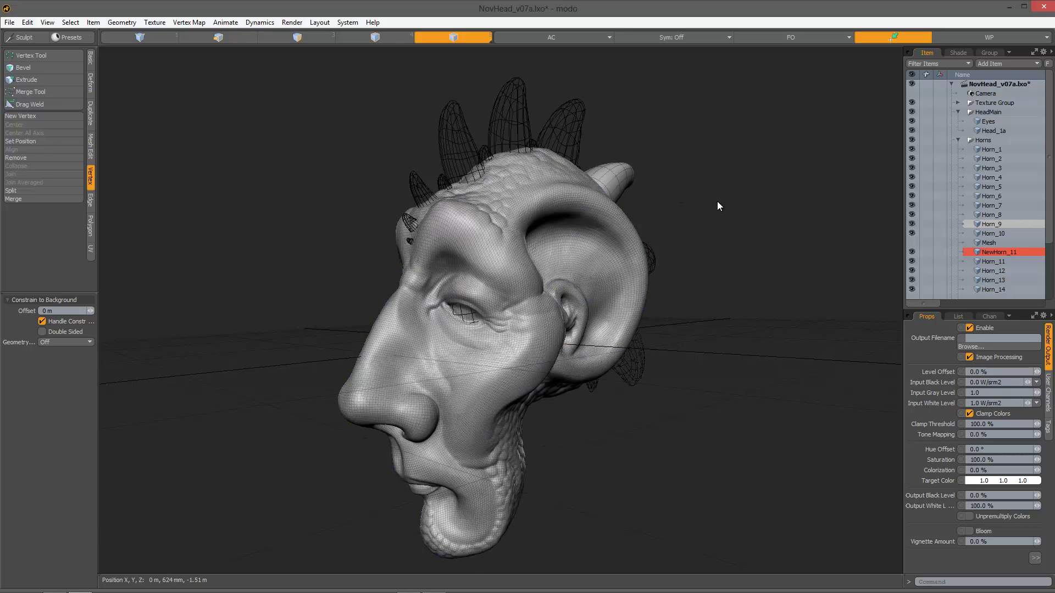
pyautogui.hotkey('ctrl', 'Tab')
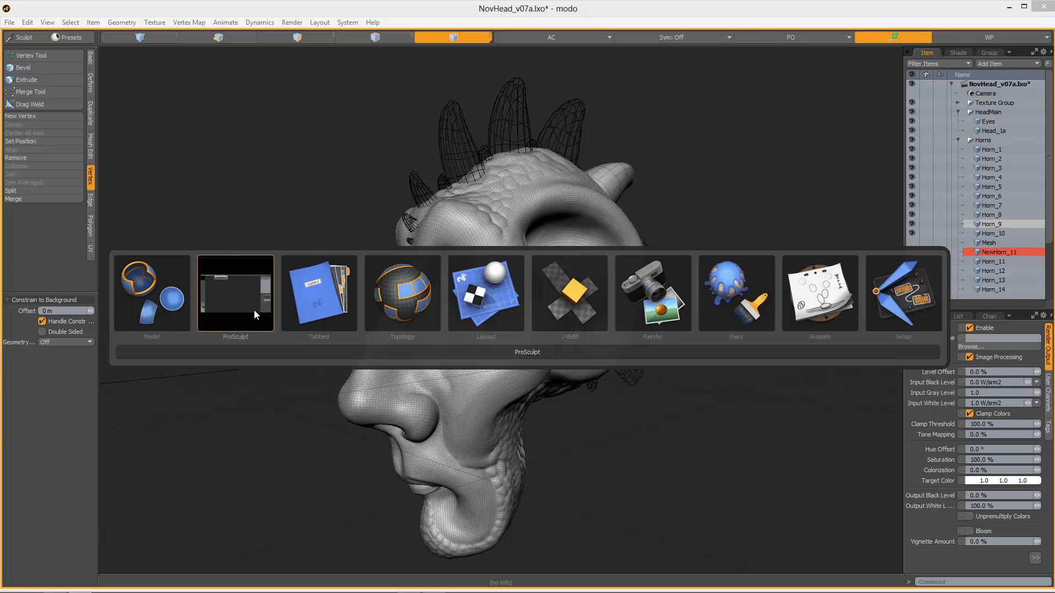
pyautogui.click(226, 297)
pyautogui.keyDown('ctrl'); pyautogui.keyDown('alt'); pyautogui.moveTo(662, 262); pyautogui.dragTo(594, 295); pyautogui.keyUp('alt'); pyautogui.keyUp('ctrl')
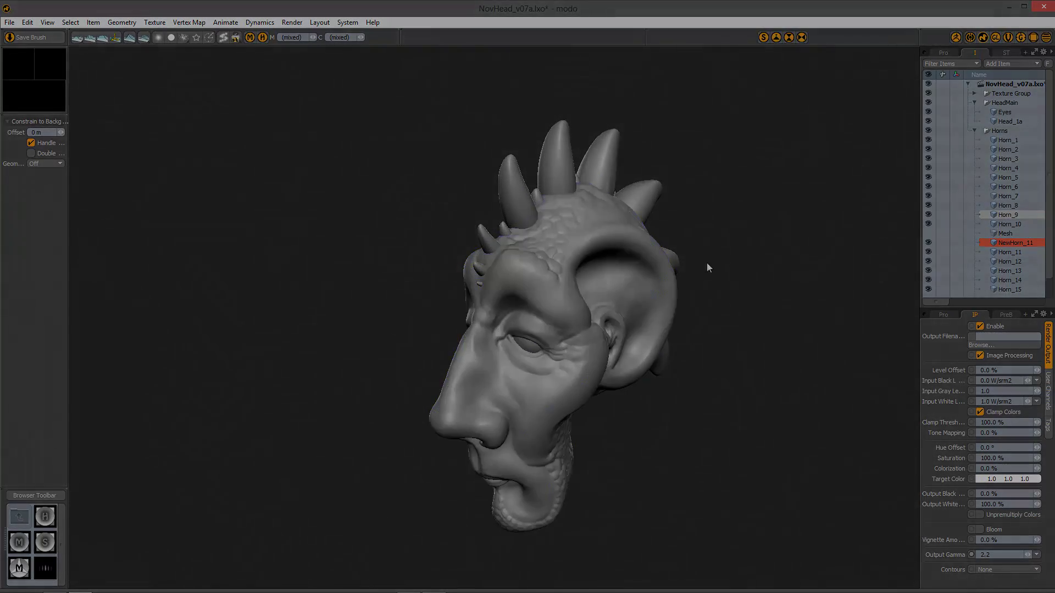